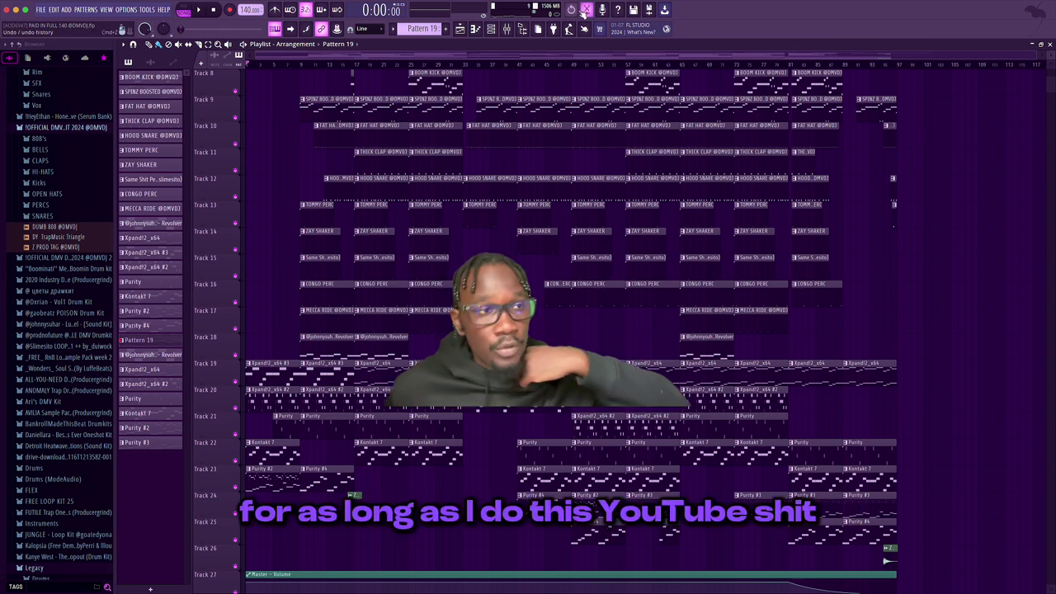
Solo the Xpand!2_x64 channel in Pattern 19 and open its notes in the piano roll.
{"action": "left_click", "coordinate": [492, 31]}
{"action": "right_click", "coordinate": [258, 242]}
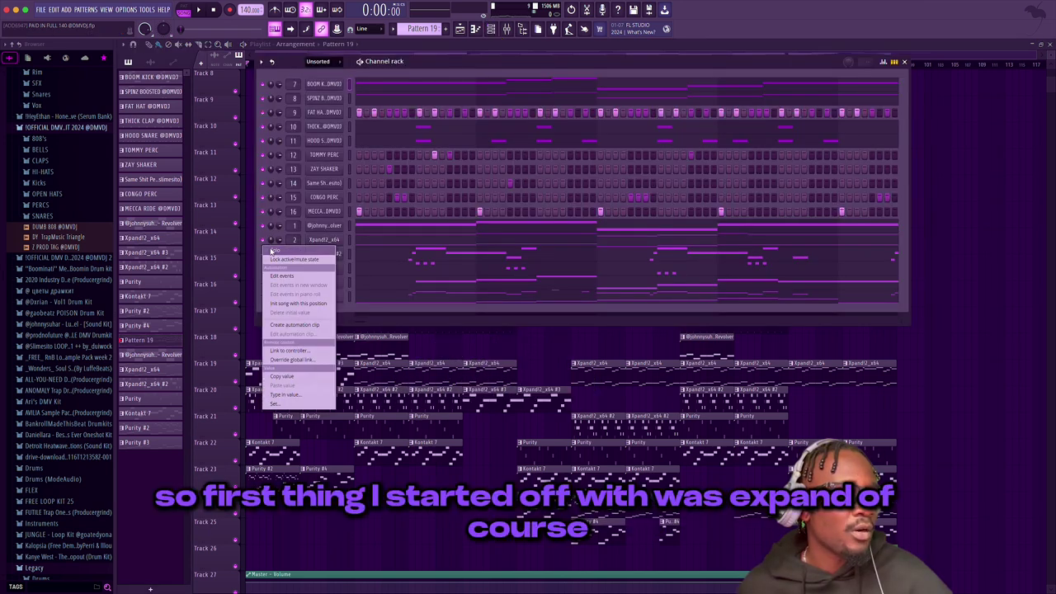
{"action": "left_click", "coordinate": [285, 247]}
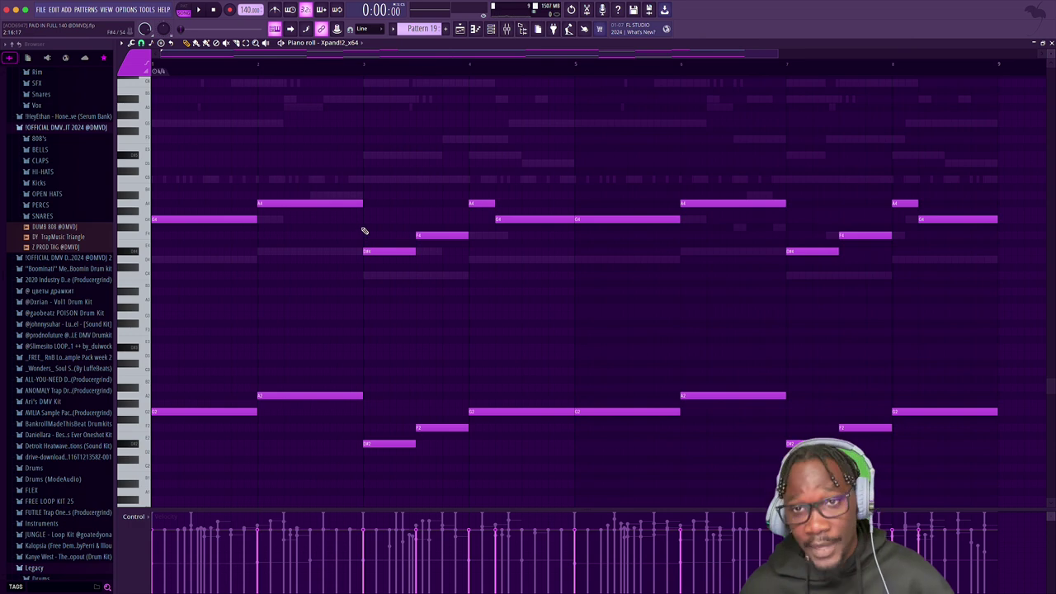
{"action": "key", "text": "F6"}
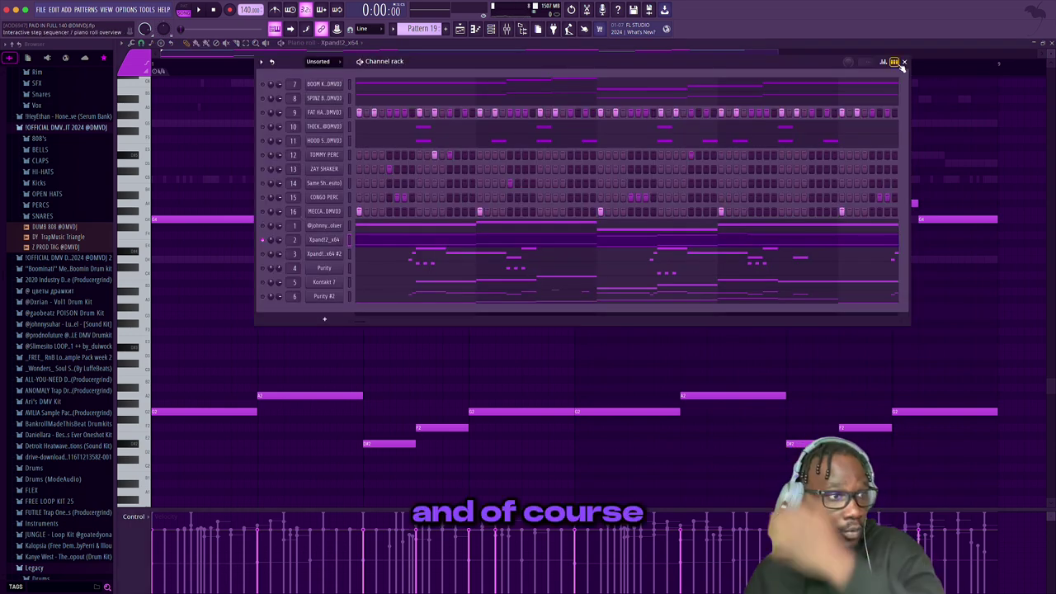
{"action": "left_click", "coordinate": [904, 61]}
{"action": "scroll", "coordinate": [524, 250], "scroll_direction": "down", "scroll_amount": 2}
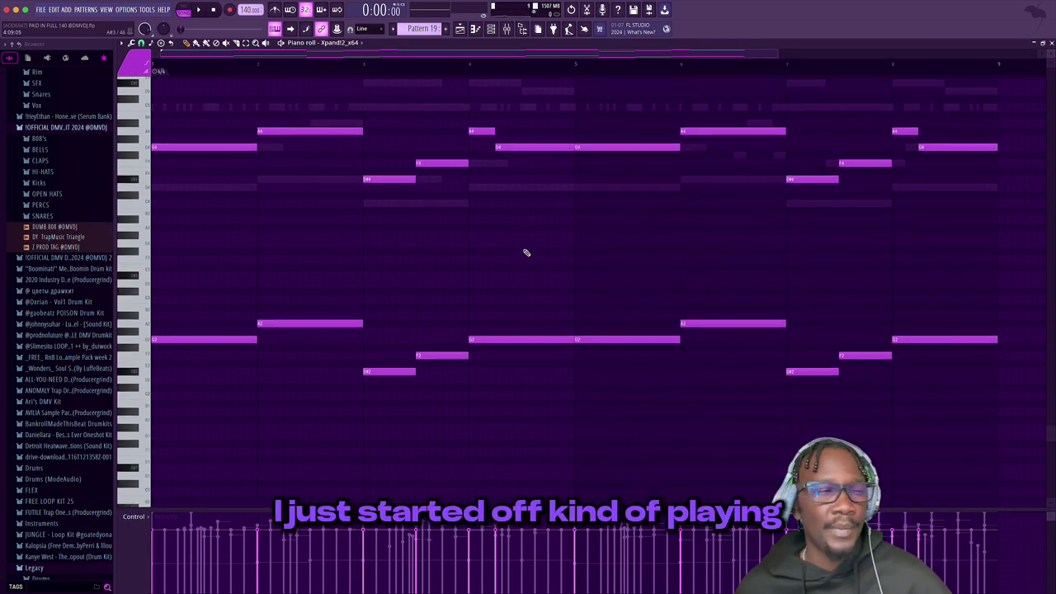
Play the soloed Xpand!2_x64 chord pattern from the start, then stop playback.
{"action": "scroll", "coordinate": [529, 250], "scroll_direction": "up", "scroll_amount": 2}
{"action": "key", "text": "space"}
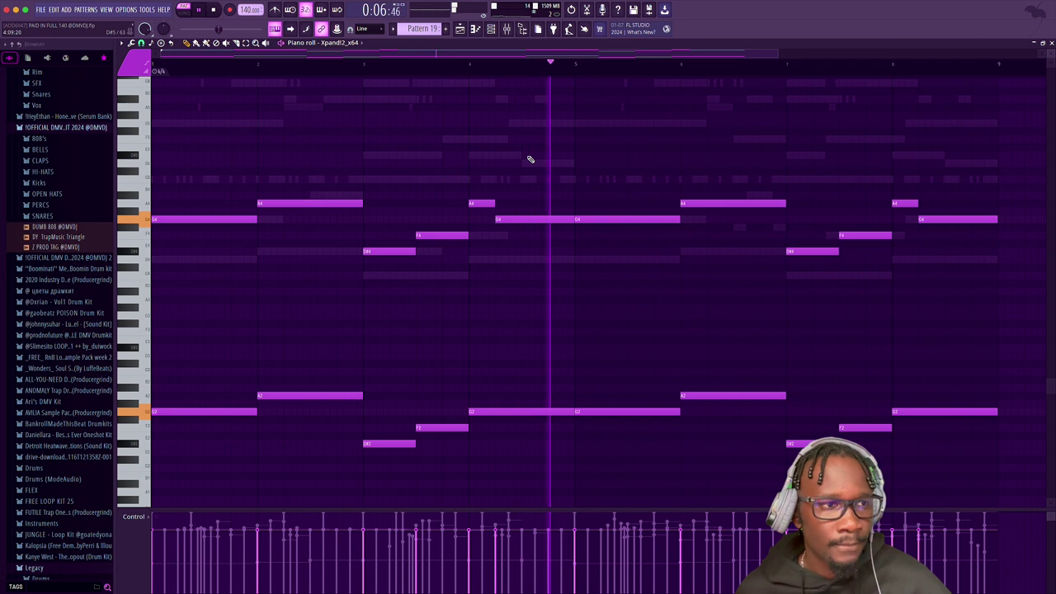
{"action": "key", "text": "space"}
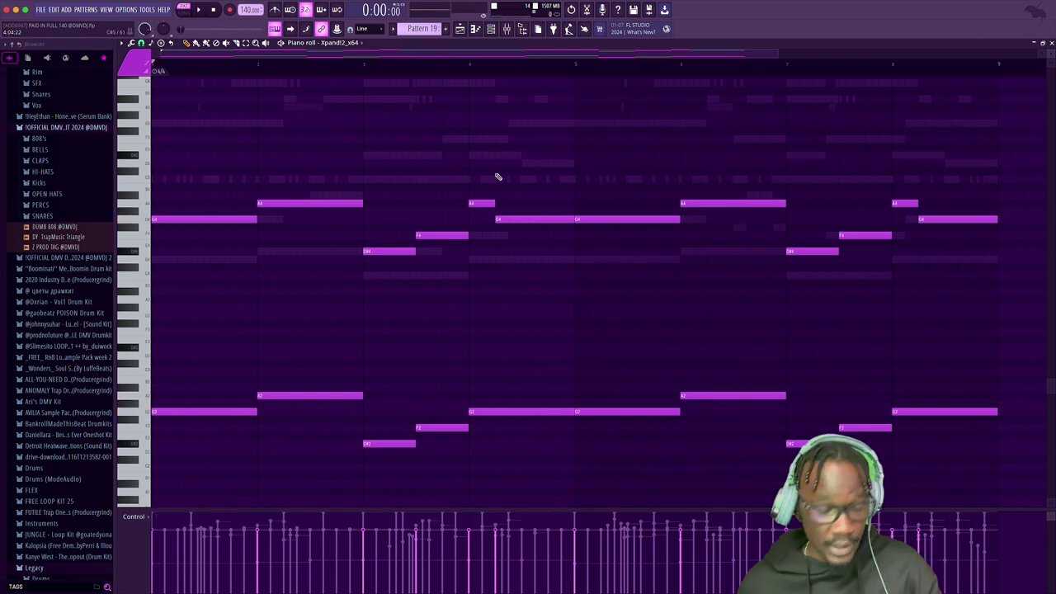
Select the upper A4 and G4 notes and the bass note in bar 4, and play the passage from bar 3.
{"action": "left_click_drag", "start_coordinate": [479, 180], "coordinate": [535, 234]}
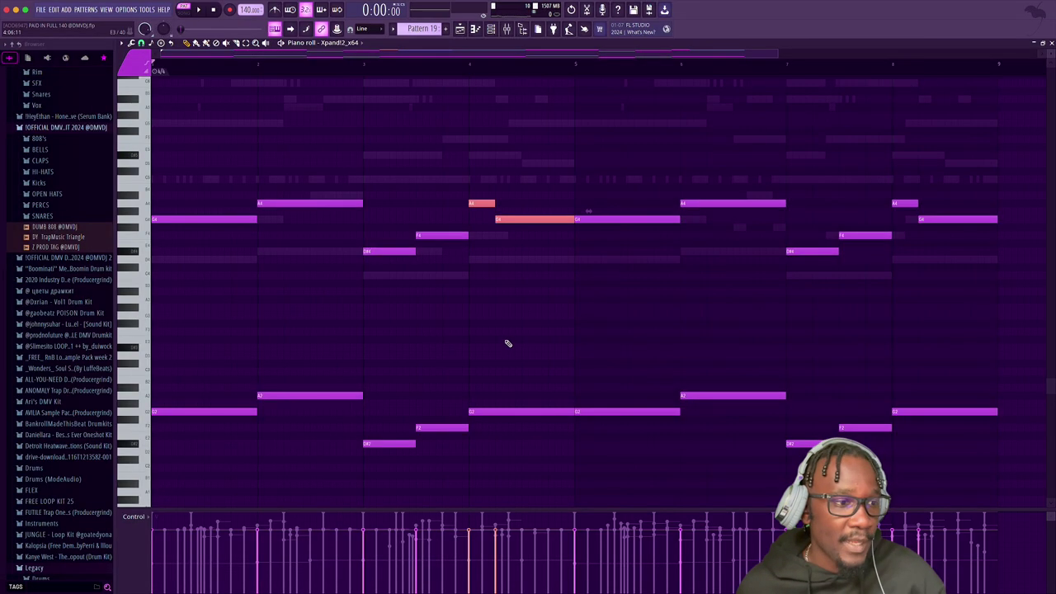
{"action": "left_click", "coordinate": [518, 411]}
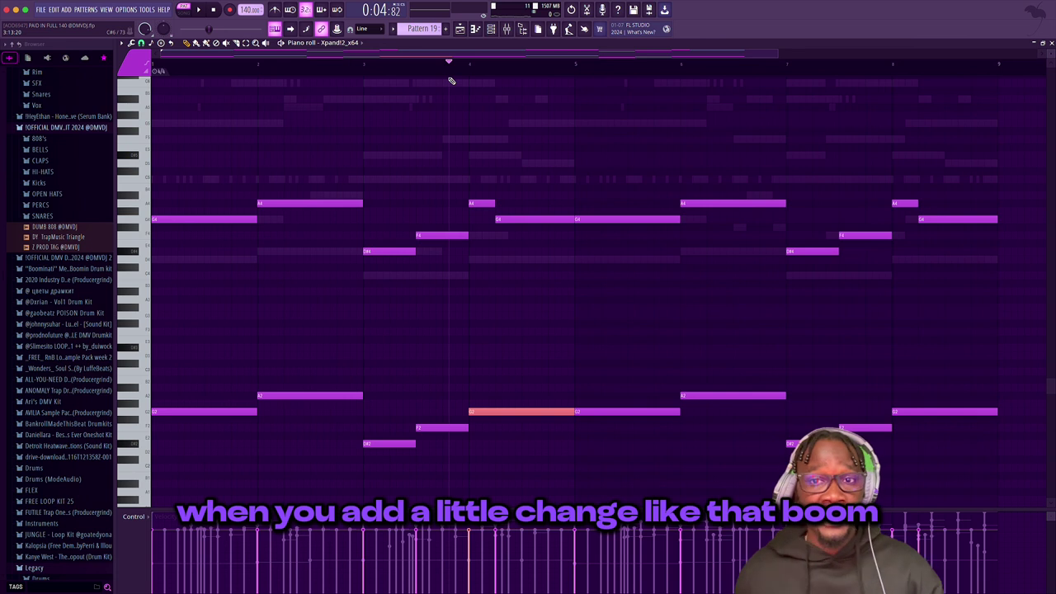
{"action": "left_click", "coordinate": [363, 62]}
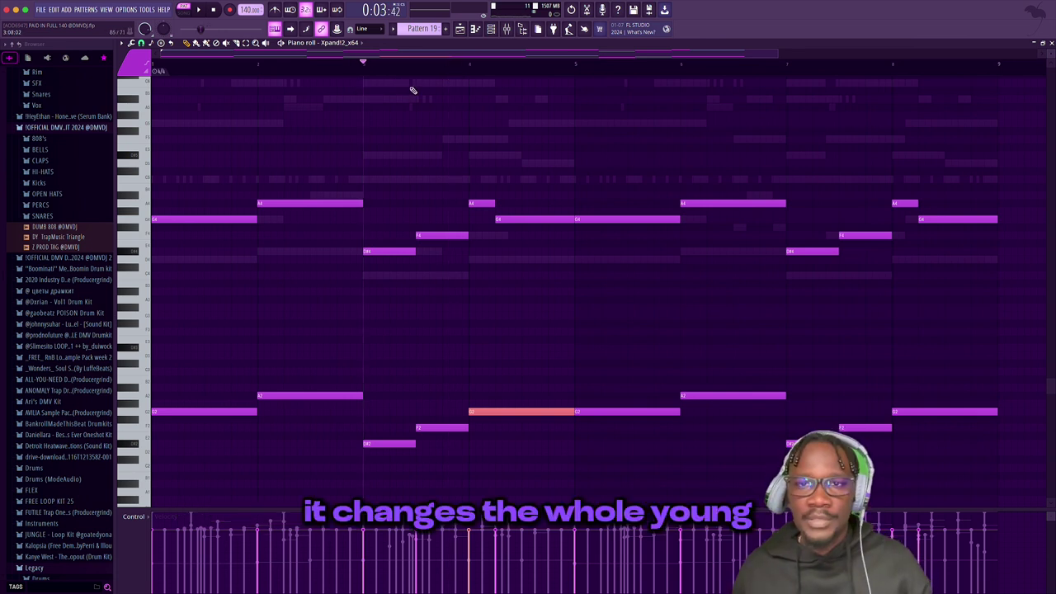
{"action": "key", "text": "space"}
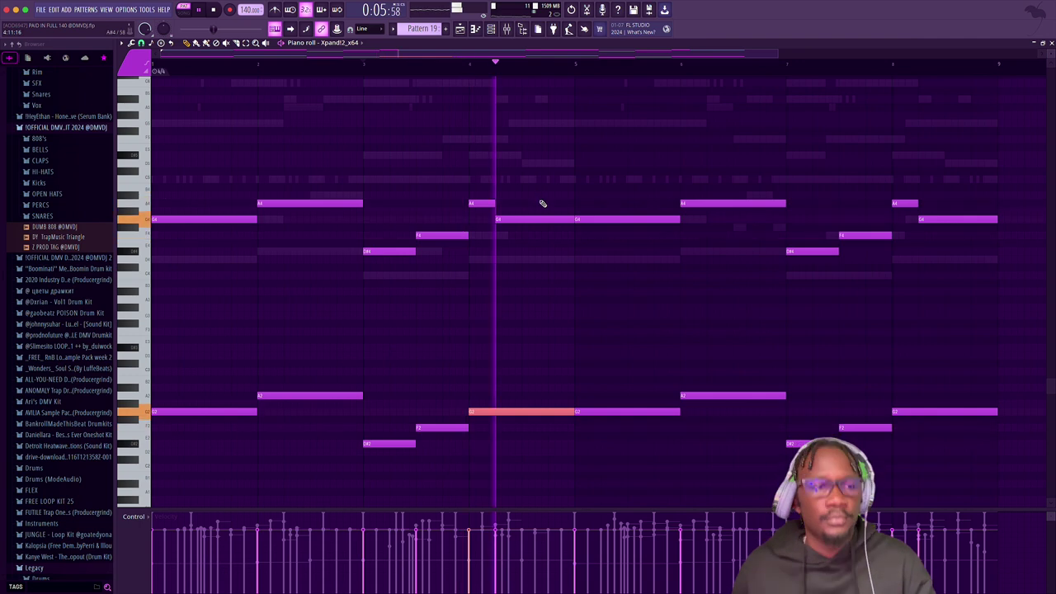
{"action": "key", "text": "space"}
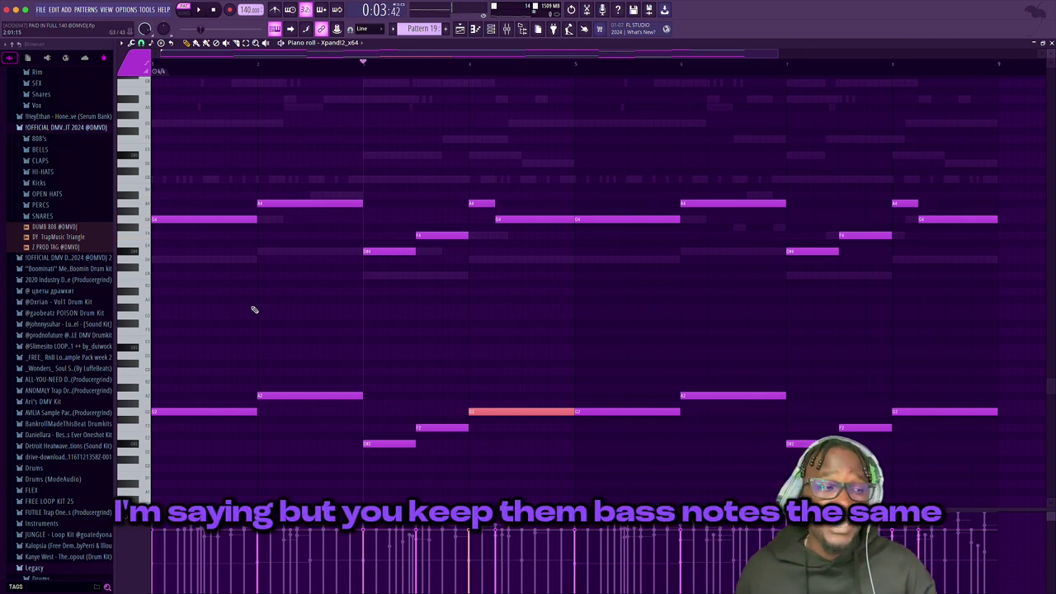
Open the Xpand!2_x64 #2 melody in the piano roll and play it on its own.
{"action": "key", "text": "F6"}
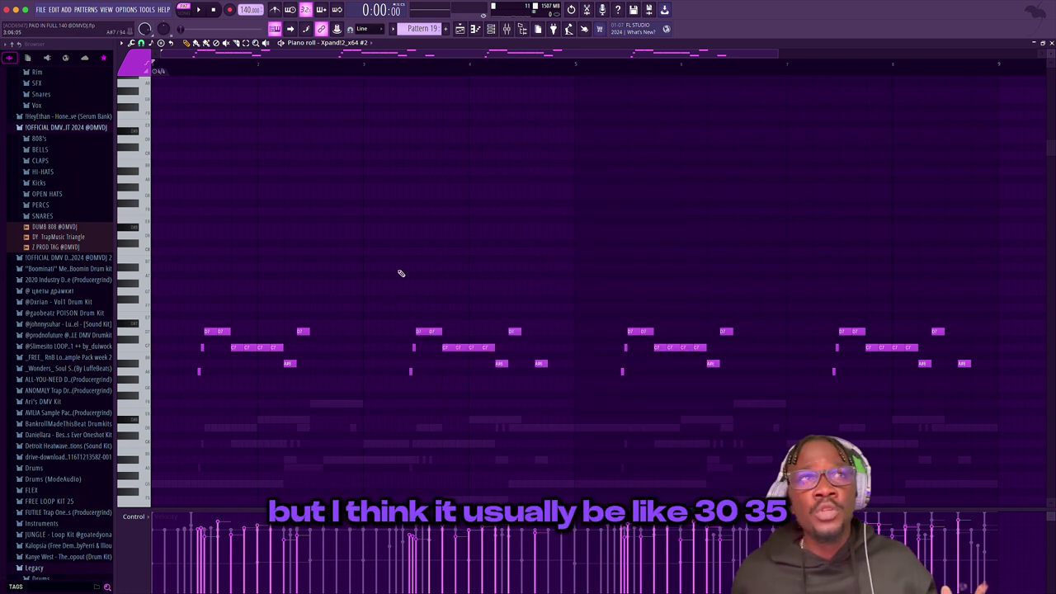
{"action": "scroll", "coordinate": [401, 273], "scroll_direction": "down", "scroll_amount": 2}
{"action": "scroll", "coordinate": [404, 273], "scroll_direction": "up", "scroll_amount": 3}
{"action": "scroll", "coordinate": [413, 273], "scroll_direction": "down", "scroll_amount": 3}
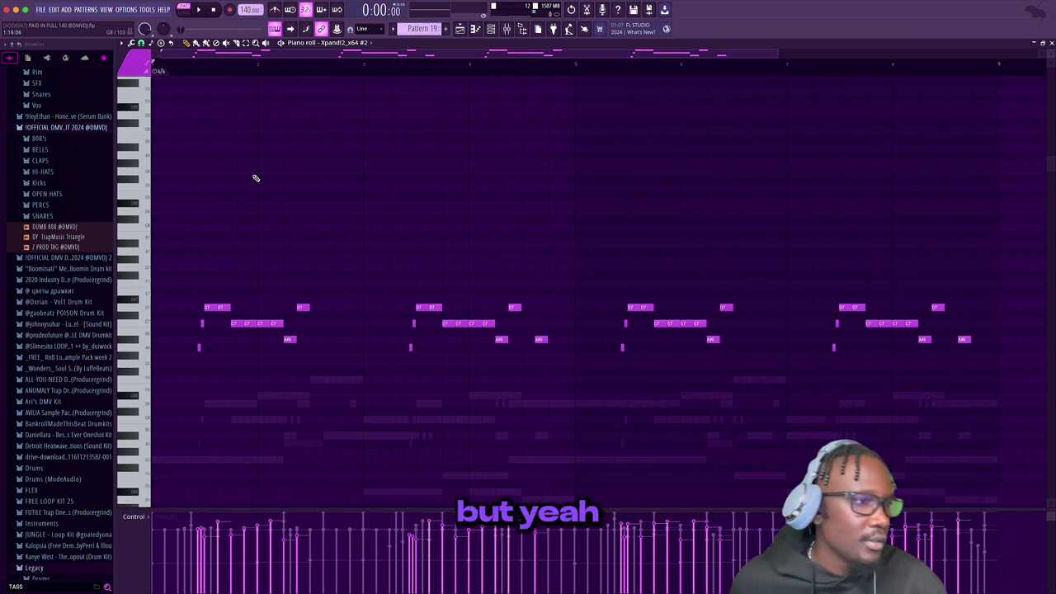
{"action": "key", "text": "space"}
{"action": "scroll", "coordinate": [280, 172], "scroll_direction": "down", "scroll_amount": 1}
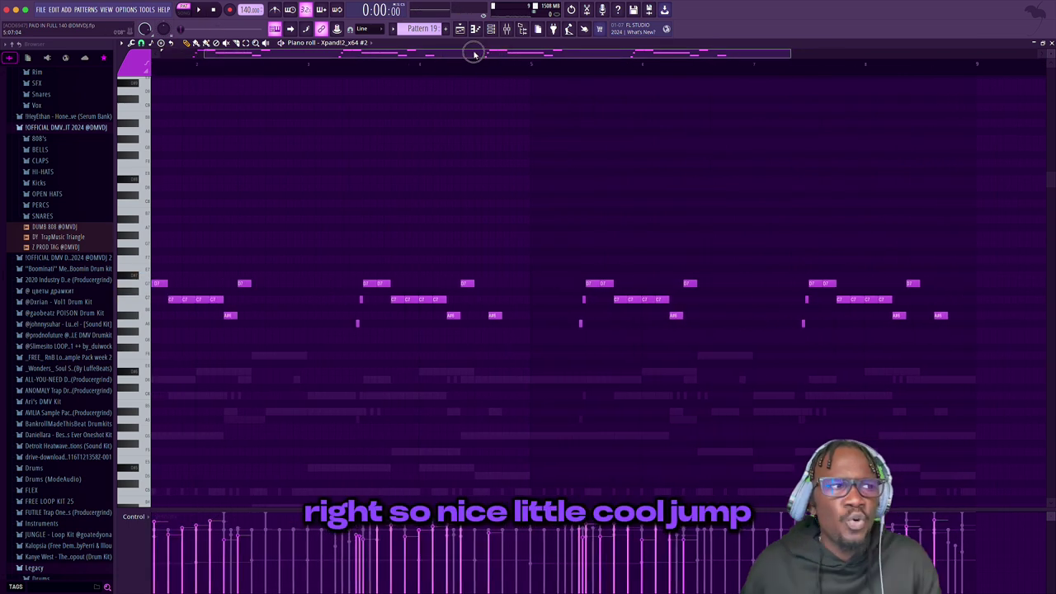
Select the short notes that open the first Xpand!2_x64 #2 phrase and play the phrase from just before them.
{"action": "left_click_drag", "start_coordinate": [278, 239], "coordinate": [338, 361]}
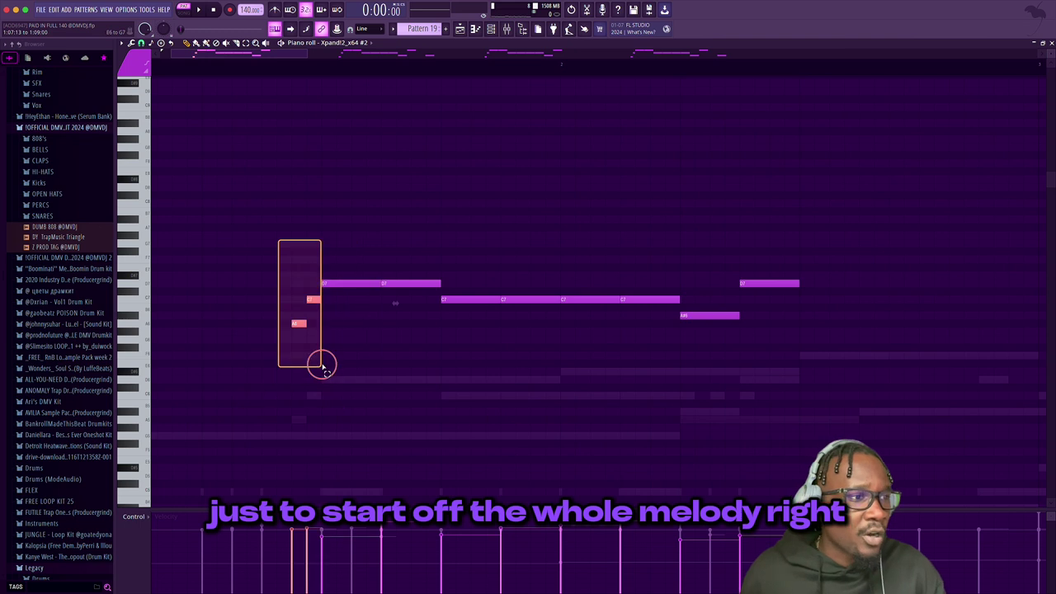
{"action": "key", "text": "space"}
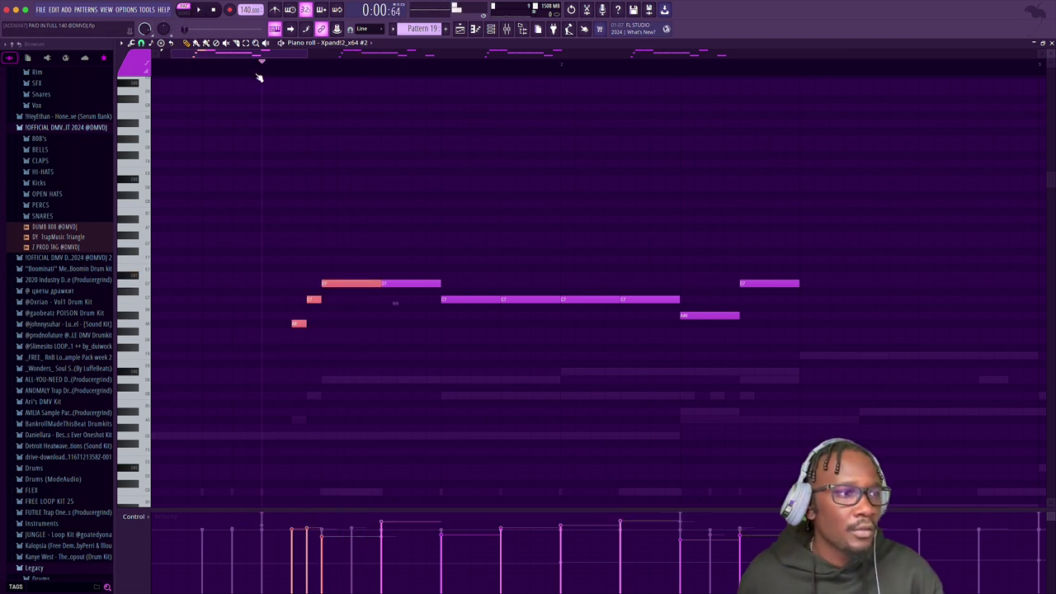
{"action": "left_click", "coordinate": [259, 80]}
{"action": "scroll", "coordinate": [273, 73], "scroll_direction": "up", "scroll_amount": 1}
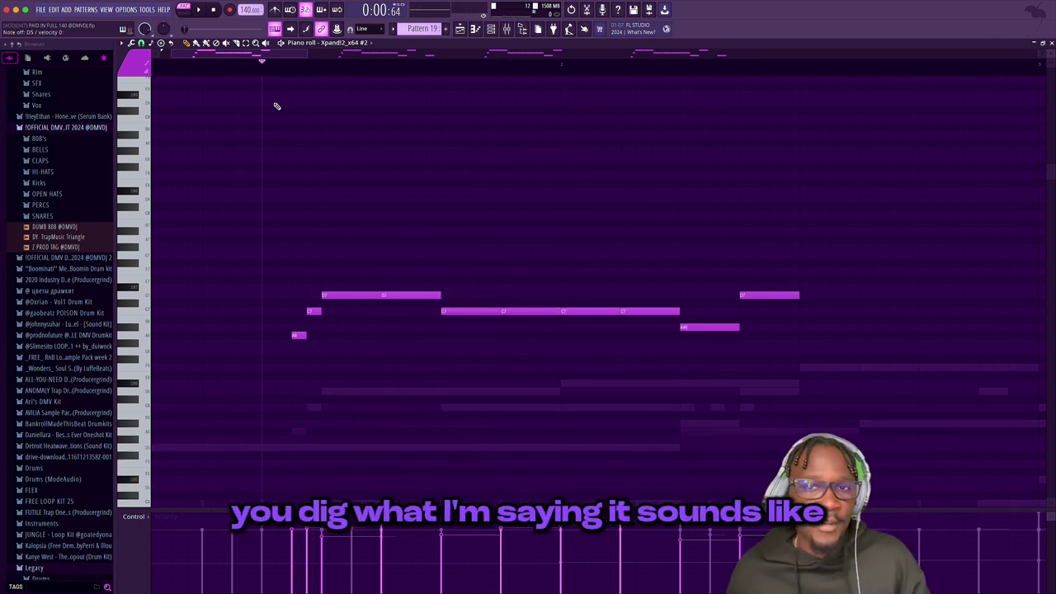
Select the repeated D7 and C7 notes in the first phrase of the Xpand!2_x64 #2 melody.
{"action": "scroll", "coordinate": [277, 84], "scroll_direction": "down", "scroll_amount": 5}
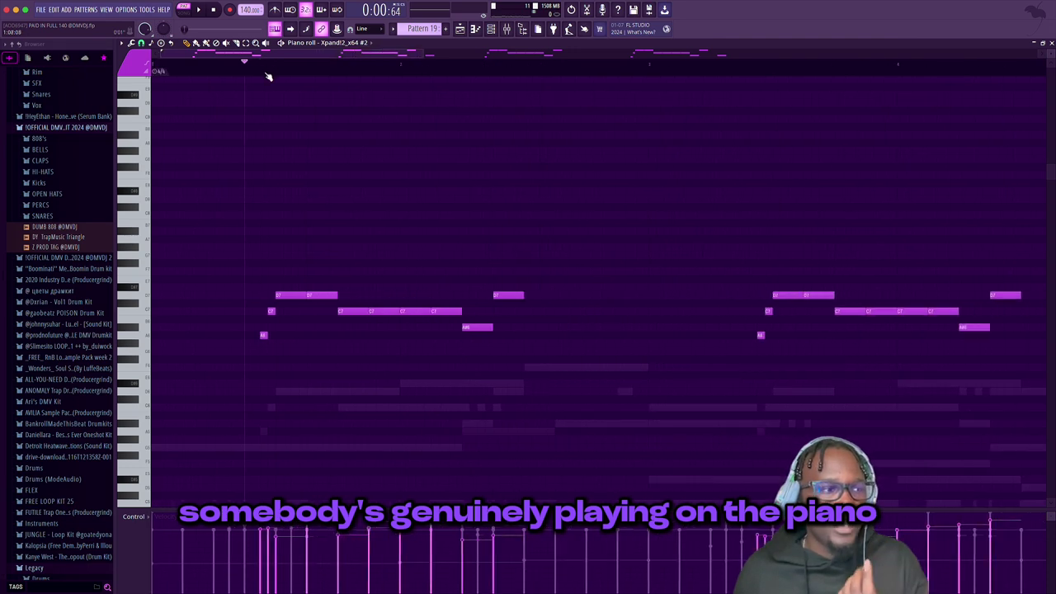
{"action": "scroll", "coordinate": [295, 165], "scroll_direction": "down", "scroll_amount": 5}
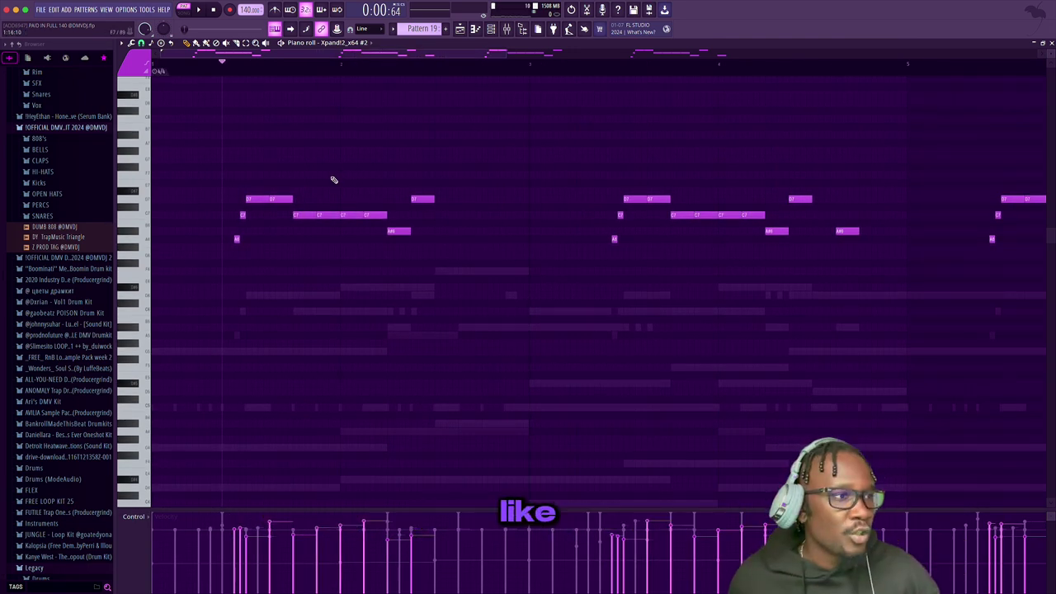
{"action": "left_click_drag", "start_coordinate": [256, 175], "coordinate": [382, 253]}
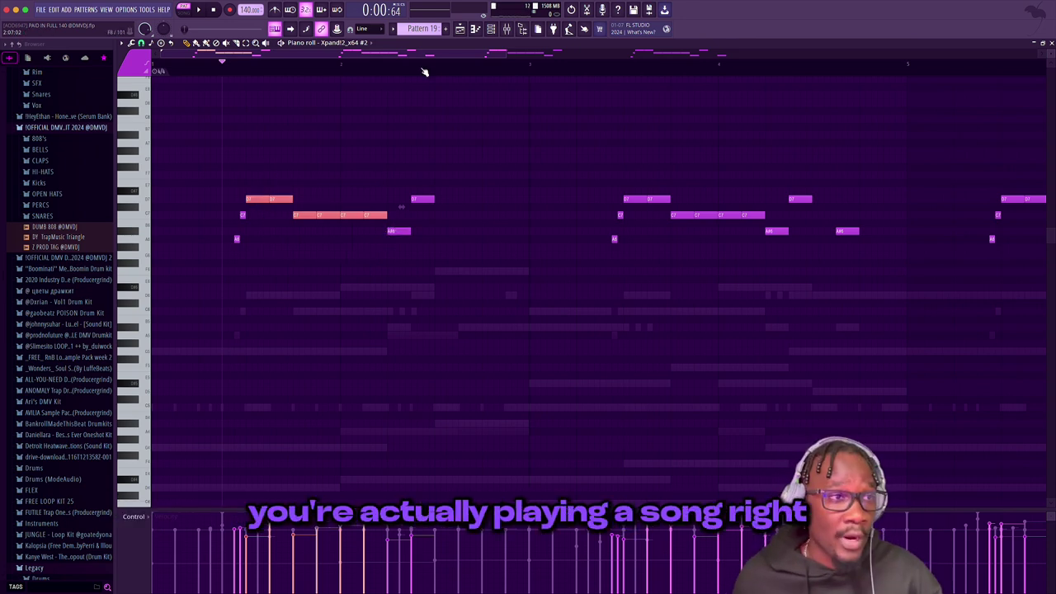
Unmute the Xpand!2_x64 chords alongside Xpand!2_x64 #2 and play both layers together.
{"action": "left_click", "coordinate": [490, 28]}
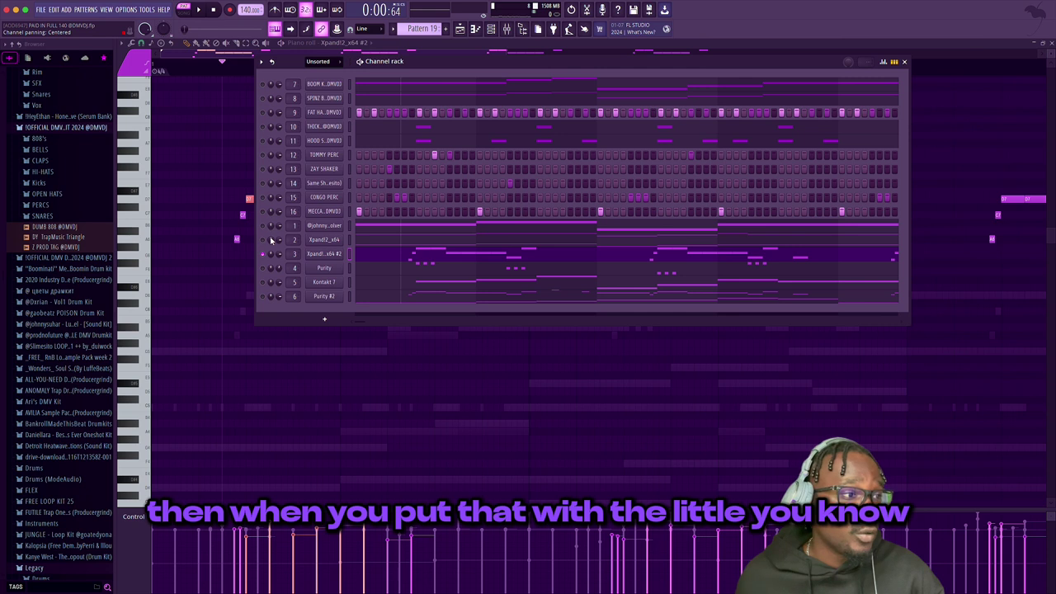
{"action": "left_click", "coordinate": [905, 62]}
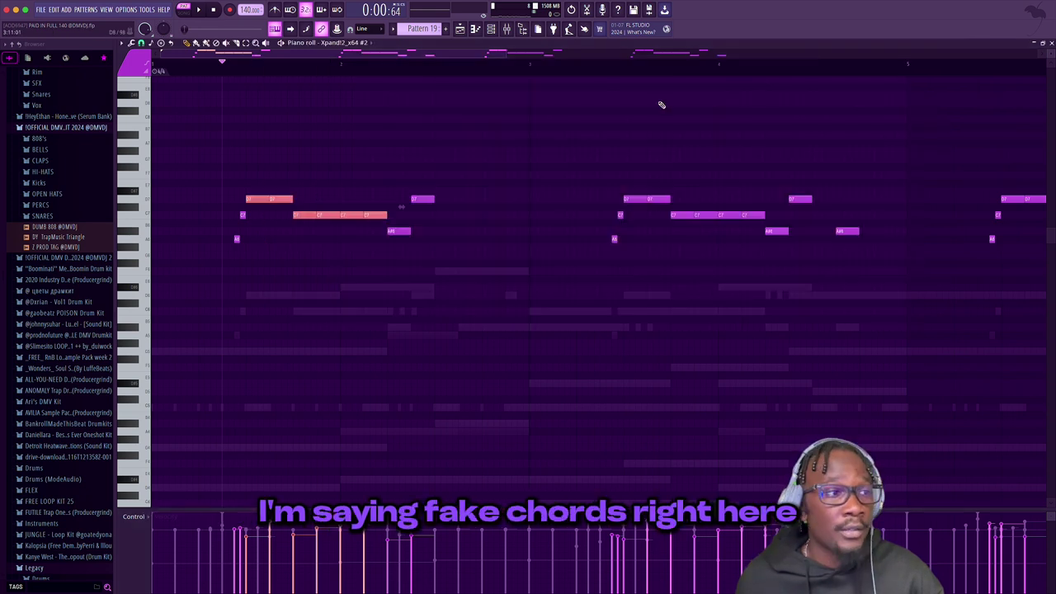
{"action": "scroll", "coordinate": [660, 104], "scroll_direction": "up", "scroll_amount": 2}
{"action": "key", "text": "space"}
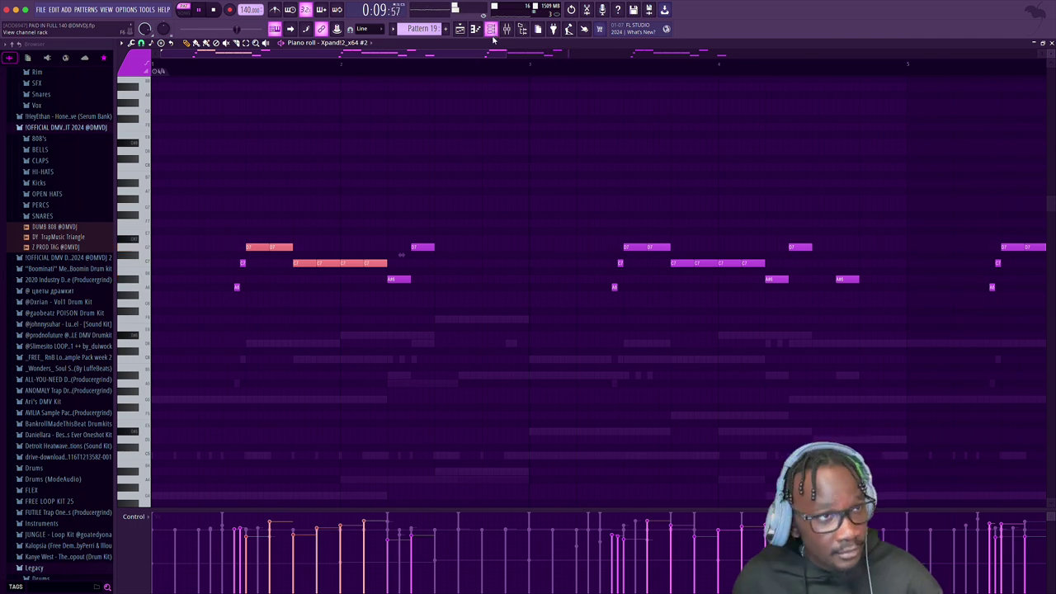
{"action": "key", "text": "space"}
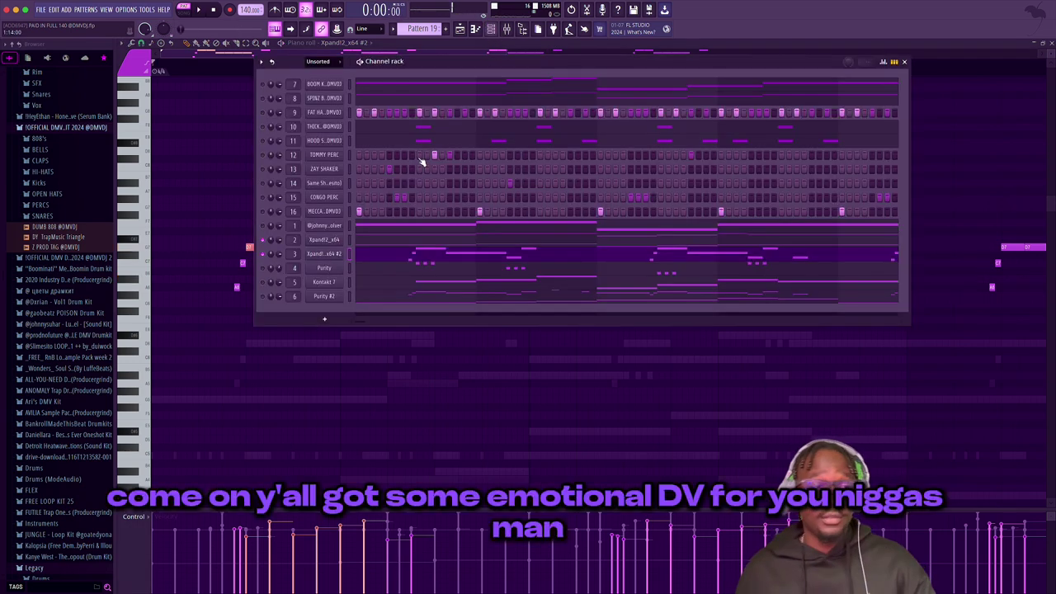
Solo the first Purity channel, view its Tiny Lead preset in the Lead Synth category and close the plugin.
{"action": "left_click", "coordinate": [491, 29]}
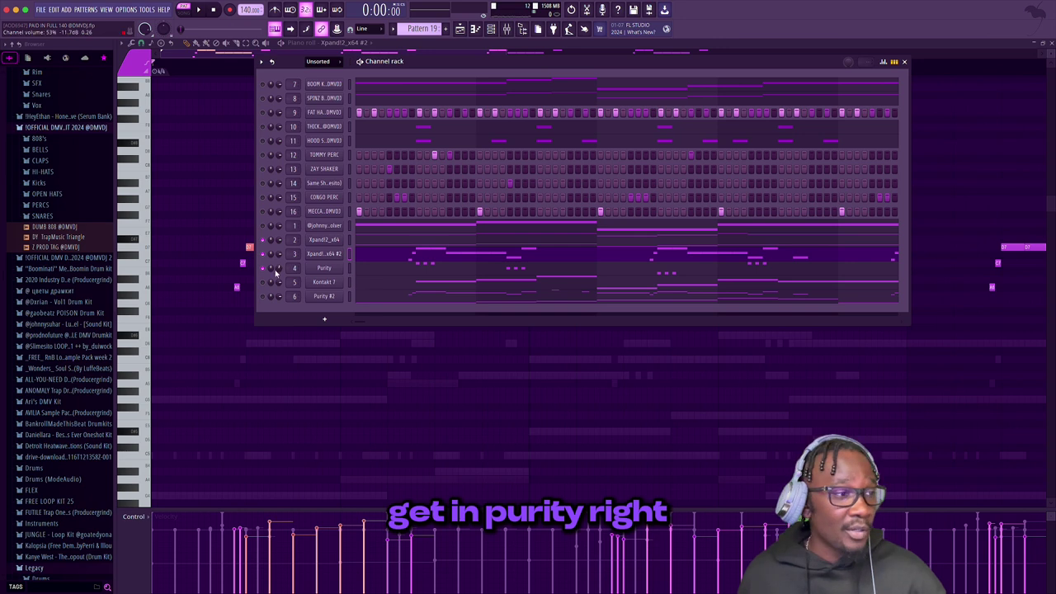
{"action": "right_click", "coordinate": [263, 272]}
{"action": "left_click", "coordinate": [325, 268]}
{"action": "left_click", "coordinate": [324, 268]}
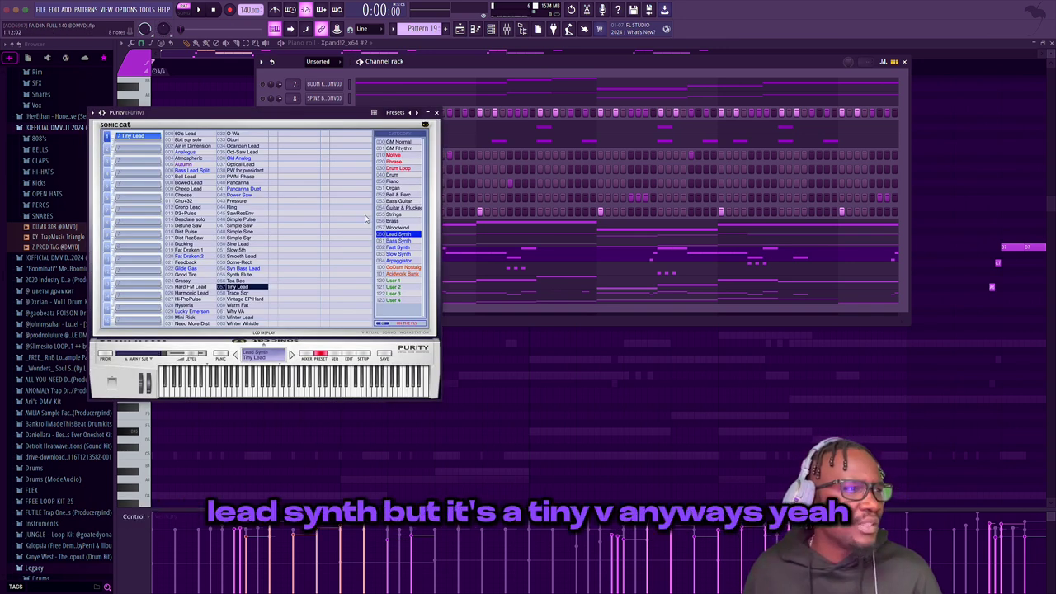
{"action": "left_click", "coordinate": [437, 112]}
Examine the Purity channel's repeated three-note groups in the piano roll and play them.
{"action": "scroll", "coordinate": [404, 257], "scroll_direction": "down", "scroll_amount": 3}
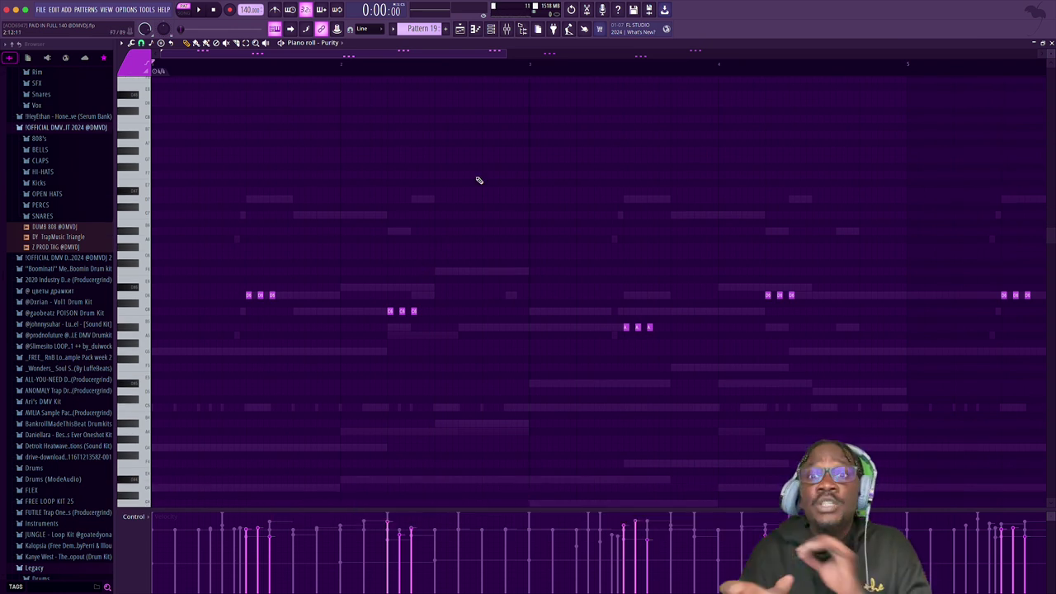
{"action": "key", "text": "space"}
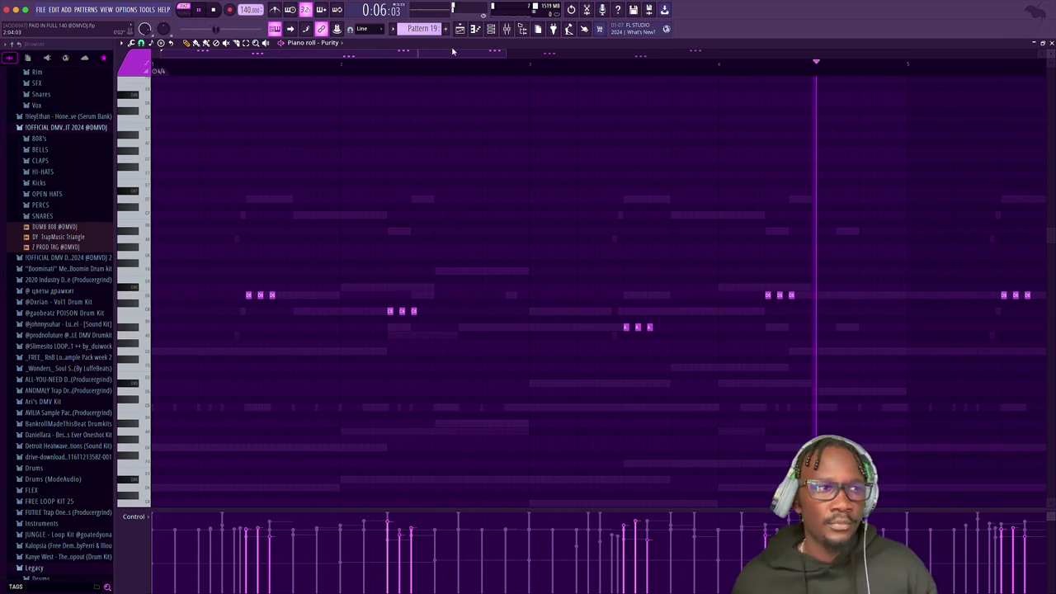
{"action": "key", "text": "space"}
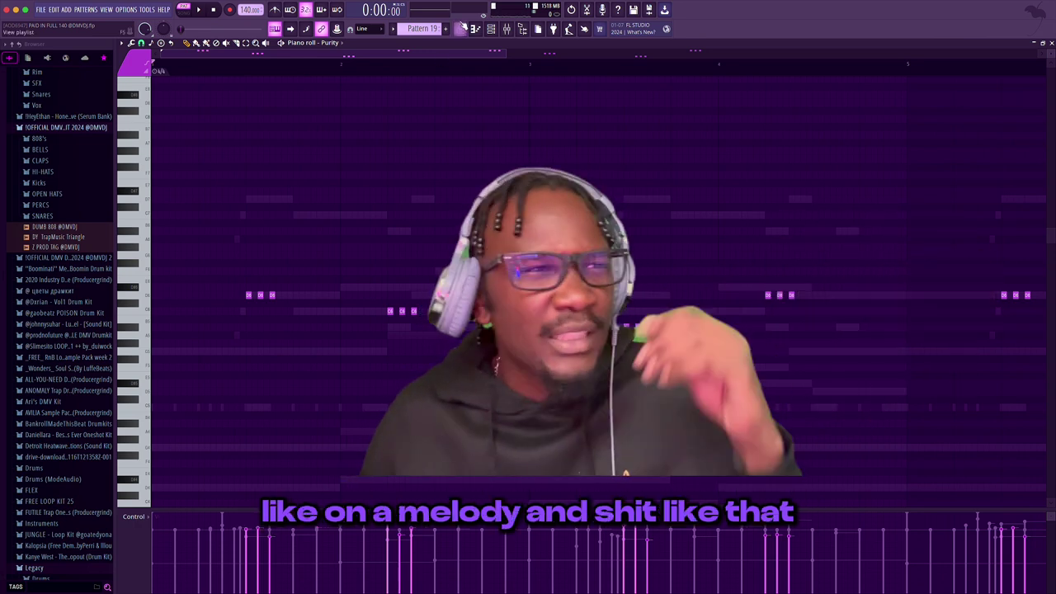
Solo the Kontakt 7 channel, open its notes in the piano roll and play the line through all eight bars.
{"action": "left_click", "coordinate": [491, 29]}
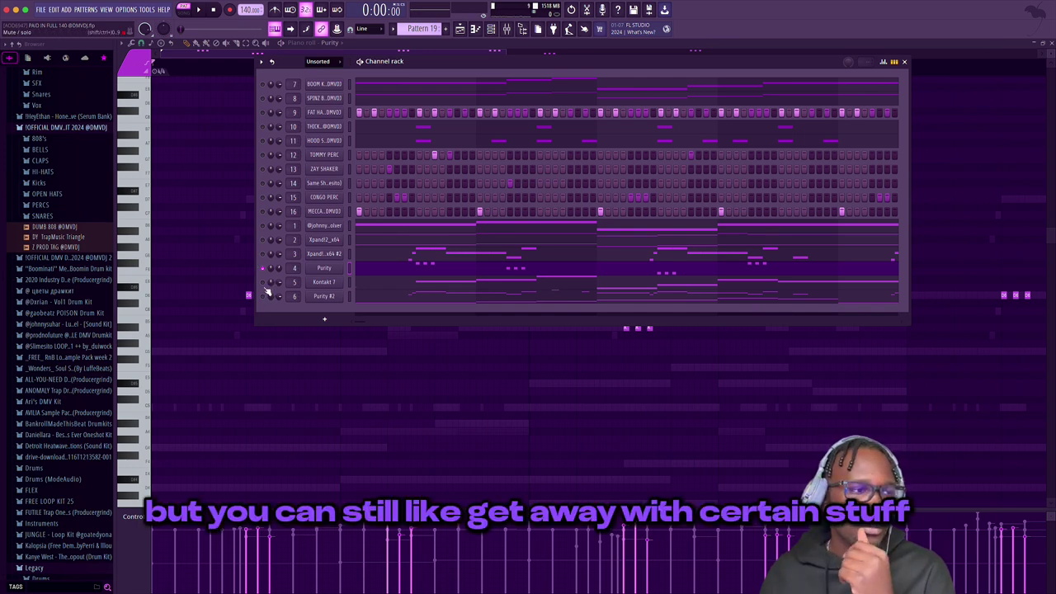
{"action": "left_click", "coordinate": [365, 287]}
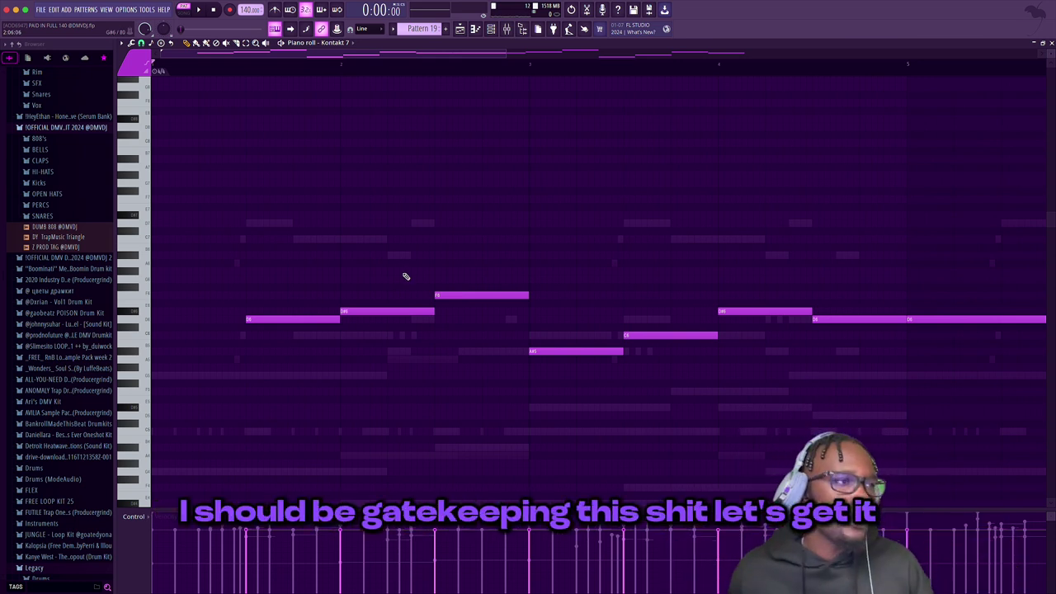
{"action": "key", "text": "space"}
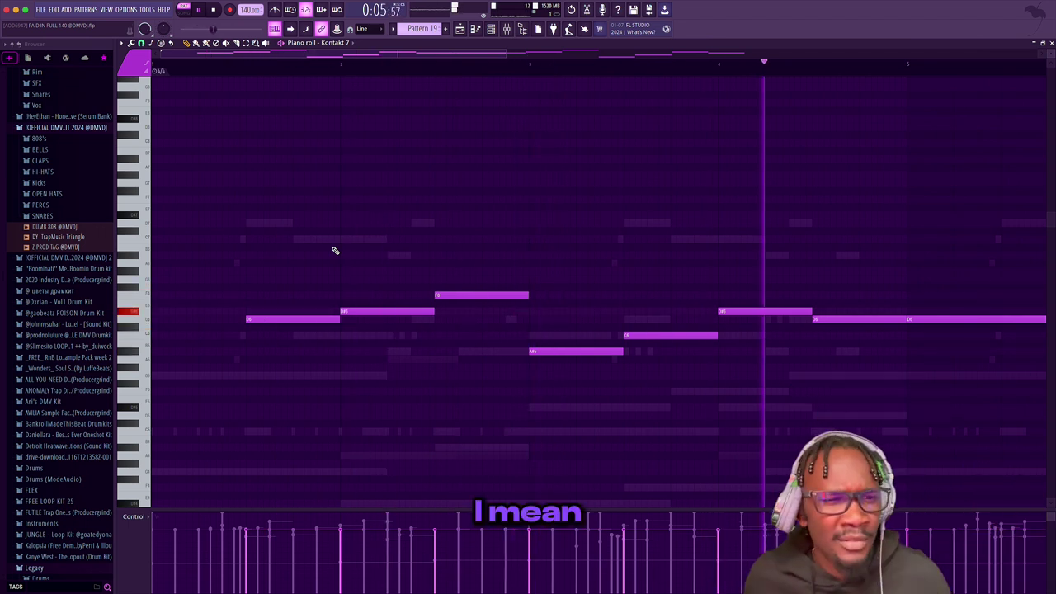
{"action": "key", "text": "space"}
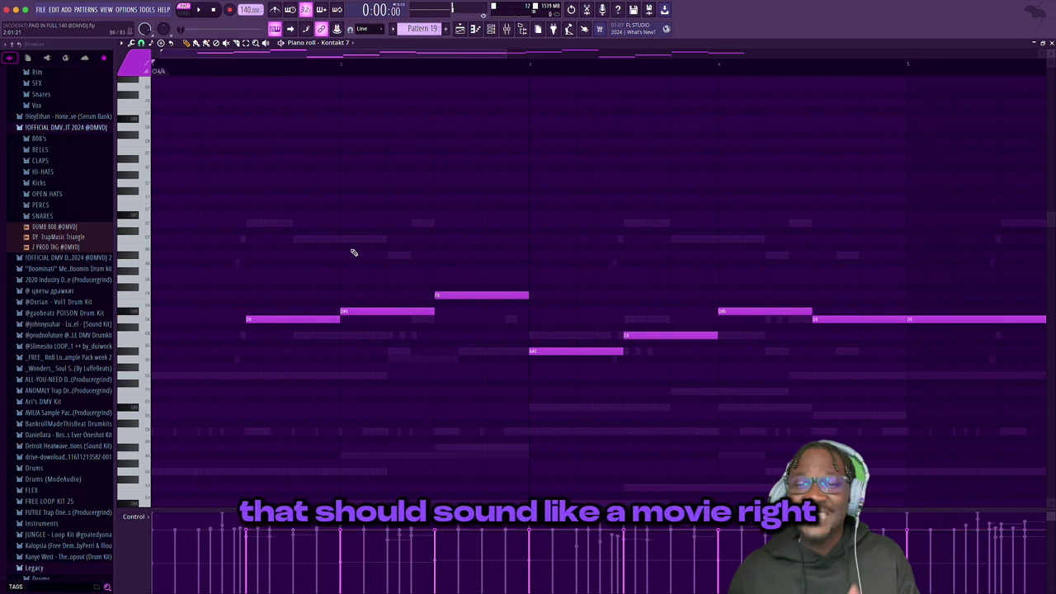
{"action": "scroll", "coordinate": [327, 223], "scroll_direction": "down", "scroll_amount": 3}
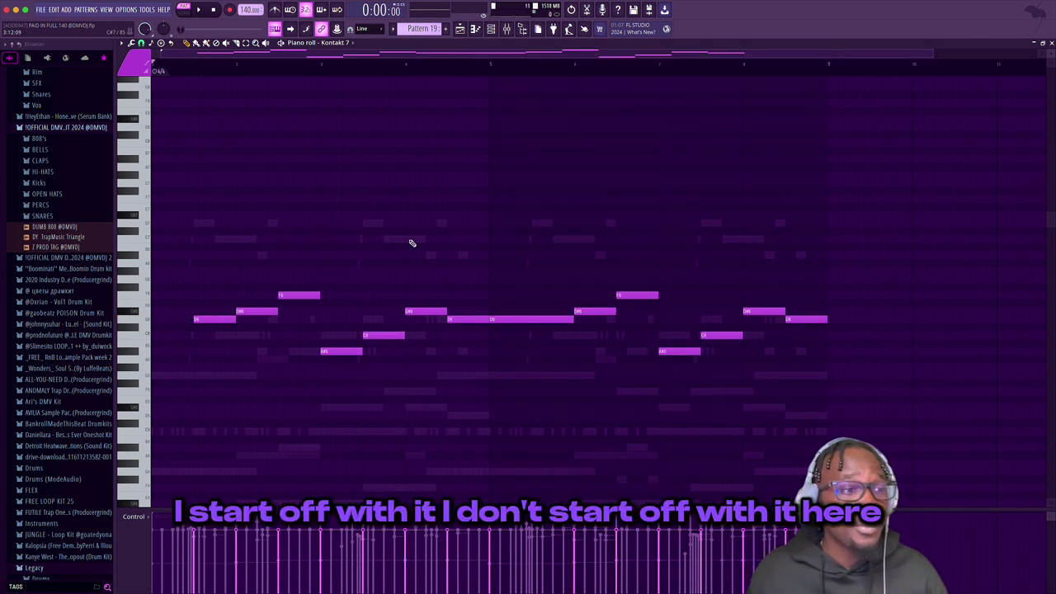
{"action": "key", "text": "space"}
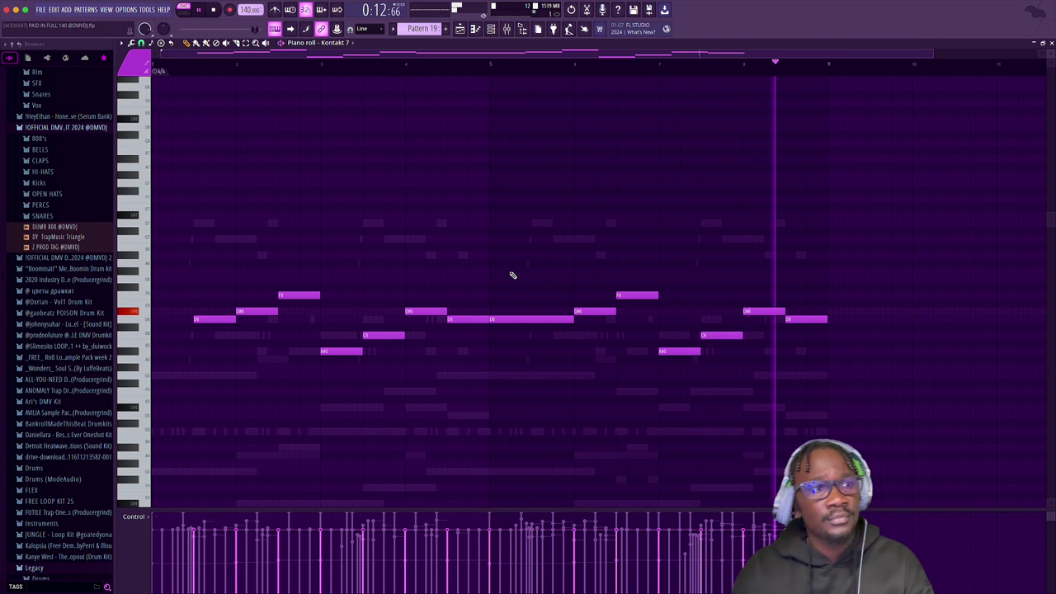
Try moving the Kontakt 7 line's D note from bar 5 to the start of bar 1, undo the move and replay from bar 1.
{"action": "key", "text": "space"}
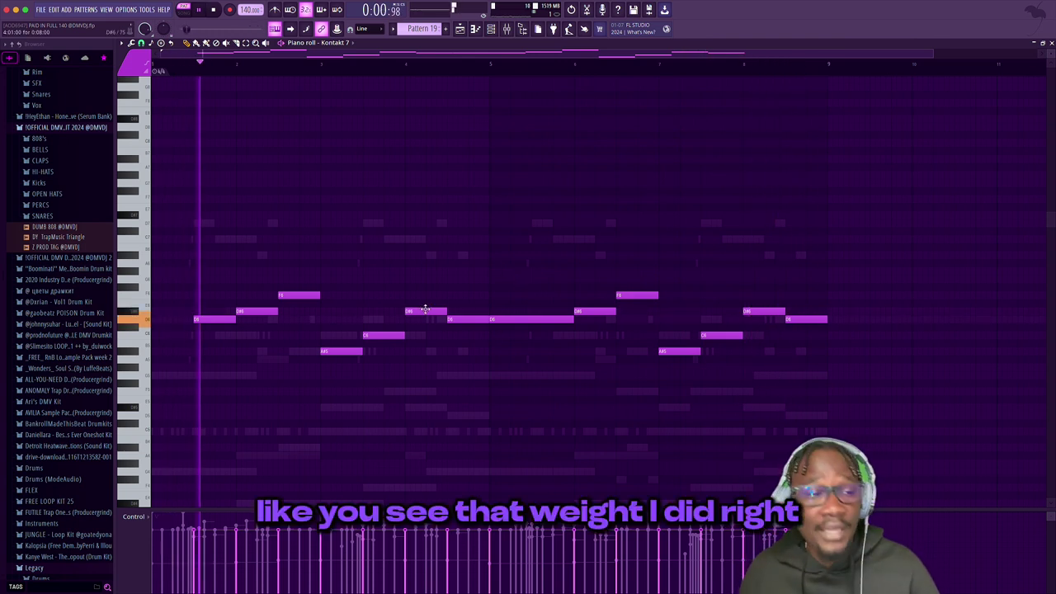
{"action": "left_click_drag", "start_coordinate": [520, 319], "coordinate": [172, 324]}
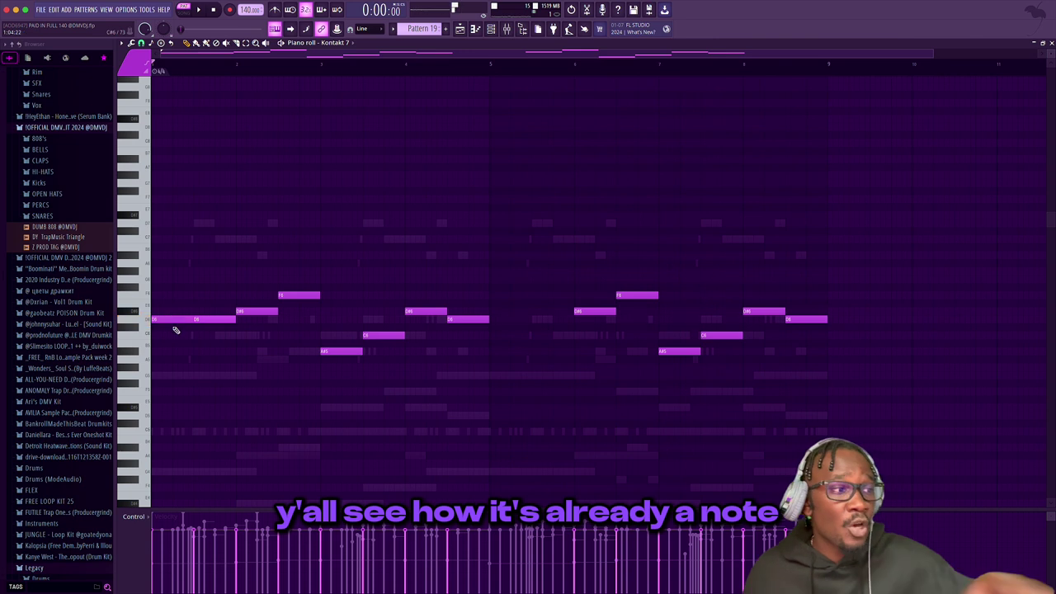
{"action": "key", "text": "ctrl+z"}
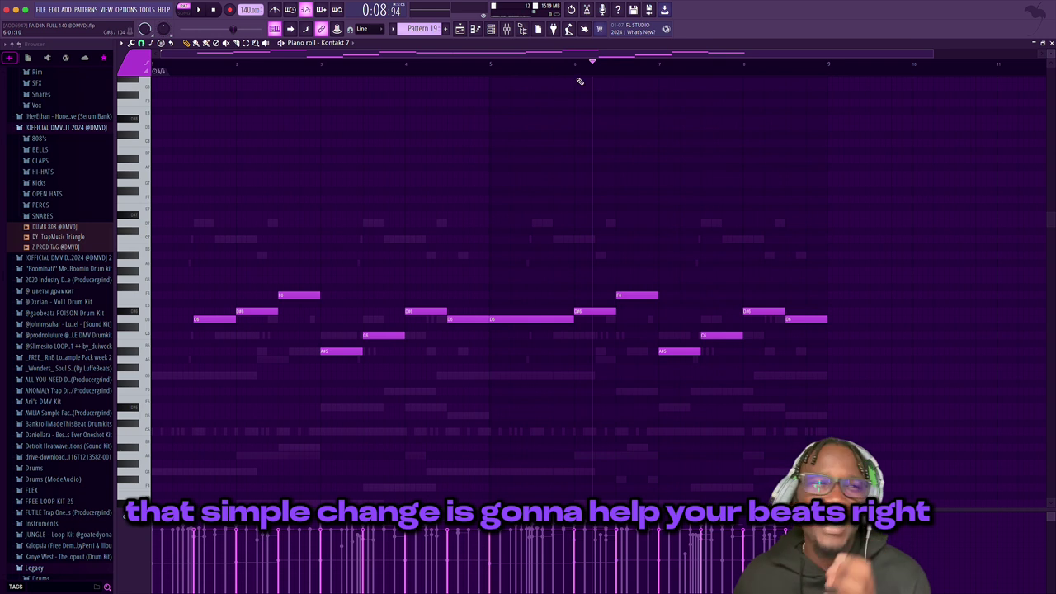
{"action": "left_click", "coordinate": [163, 61]}
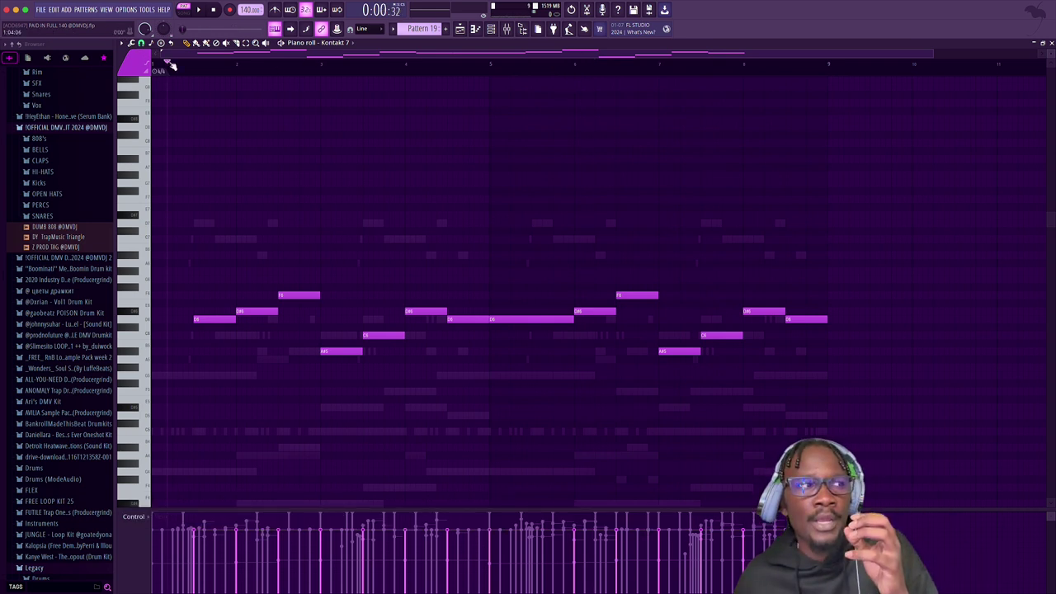
{"action": "key", "text": "space"}
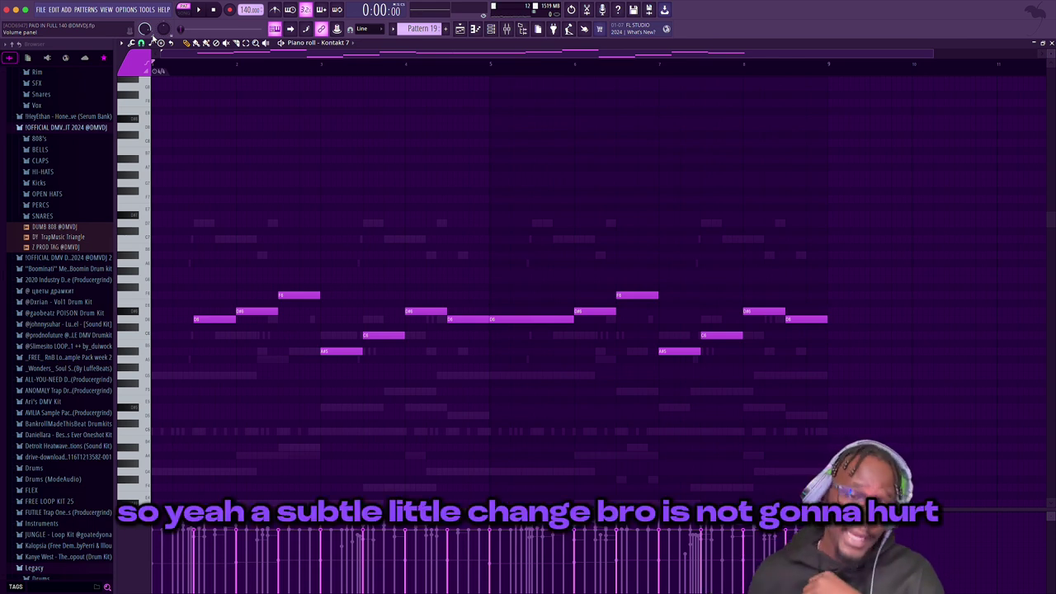
Open the Purity #2 channel's notes in the piano roll and play the line through all eight bars.
{"action": "left_click", "coordinate": [495, 29]}
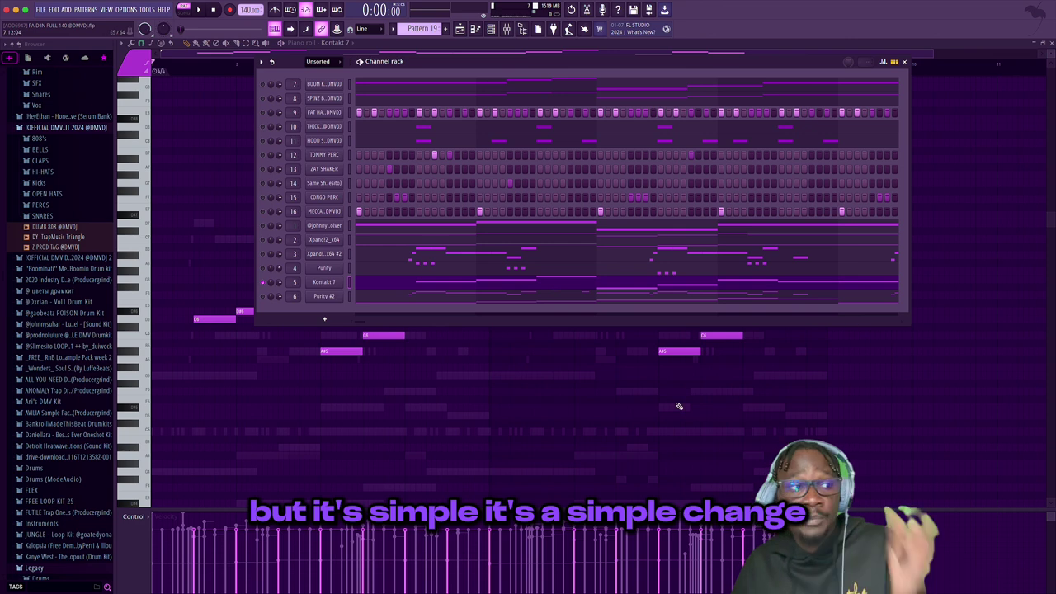
{"action": "left_click", "coordinate": [412, 296]}
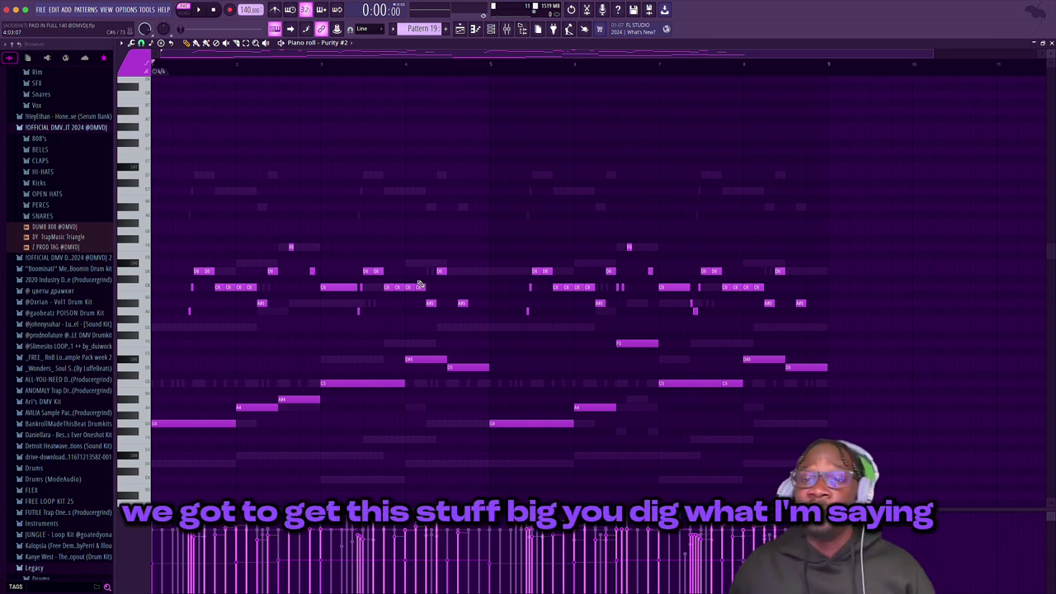
{"action": "scroll", "coordinate": [412, 276], "scroll_direction": "down", "scroll_amount": 2}
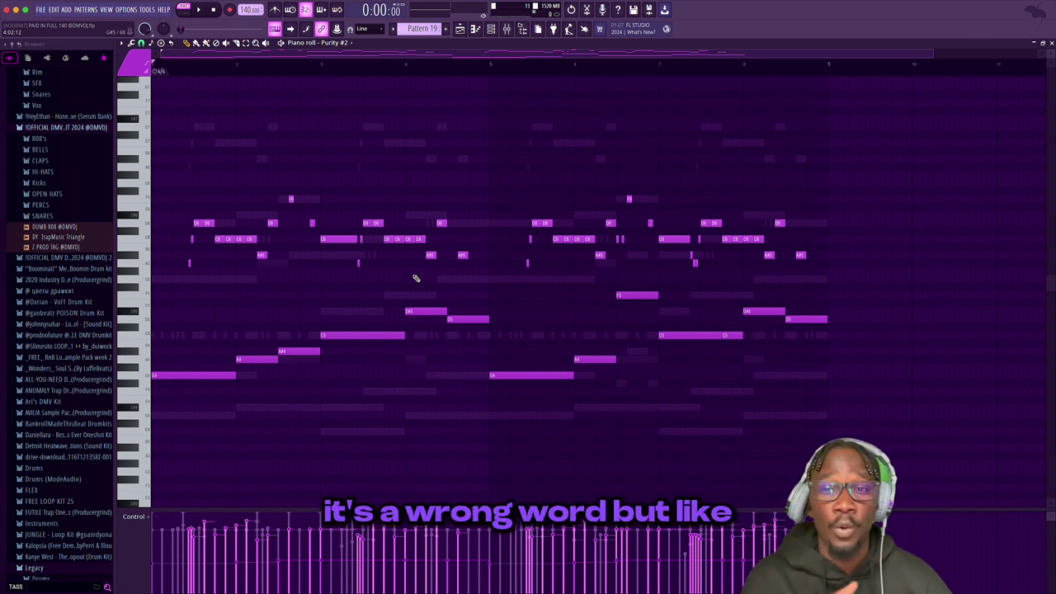
{"action": "key", "text": "space"}
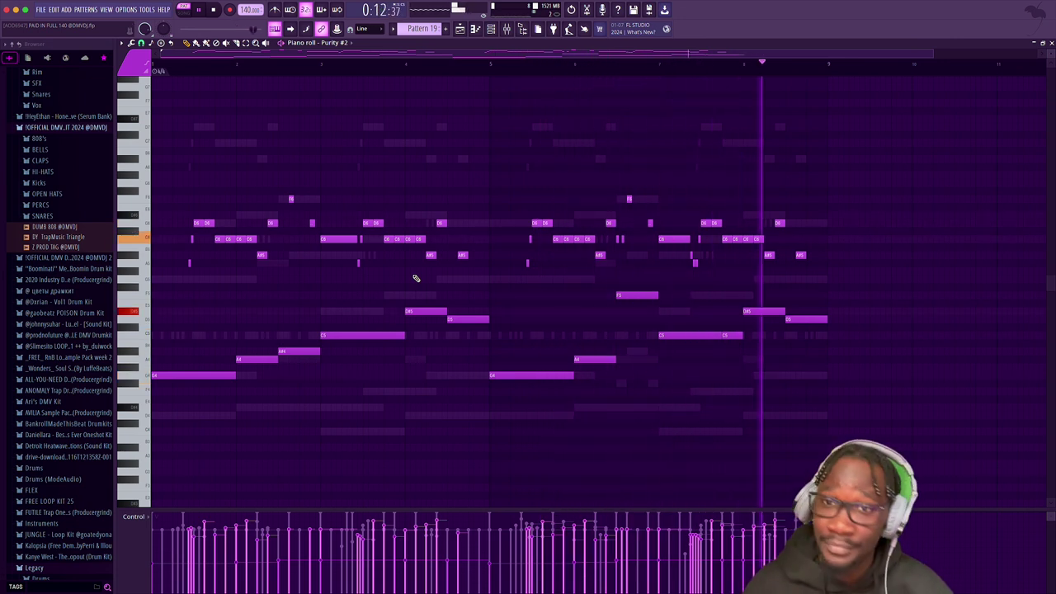
{"action": "key", "text": "space"}
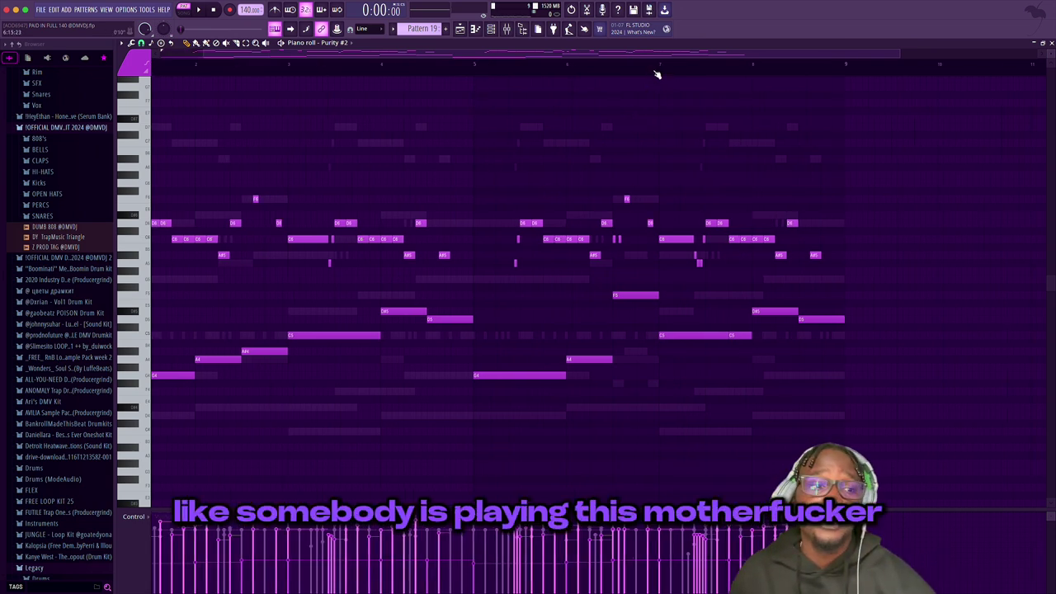
Select the lower bass notes of Purity #2 from bar 5 to bar 8 and examine their velocities.
{"action": "scroll", "coordinate": [529, 139], "scroll_direction": "up", "scroll_amount": 3}
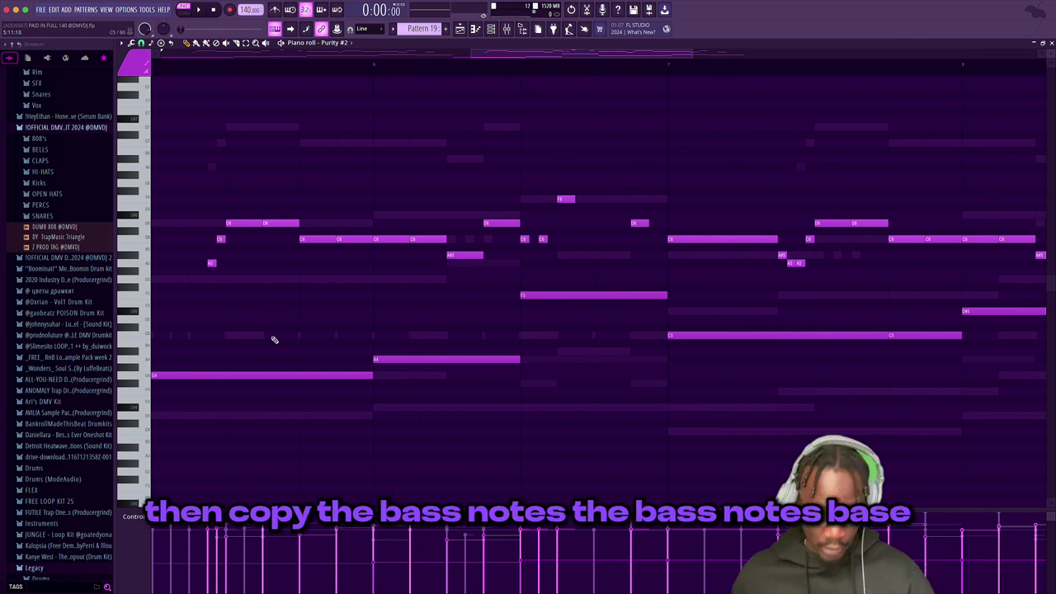
{"action": "left_click_drag", "start_coordinate": [239, 308], "coordinate": [1052, 442]}
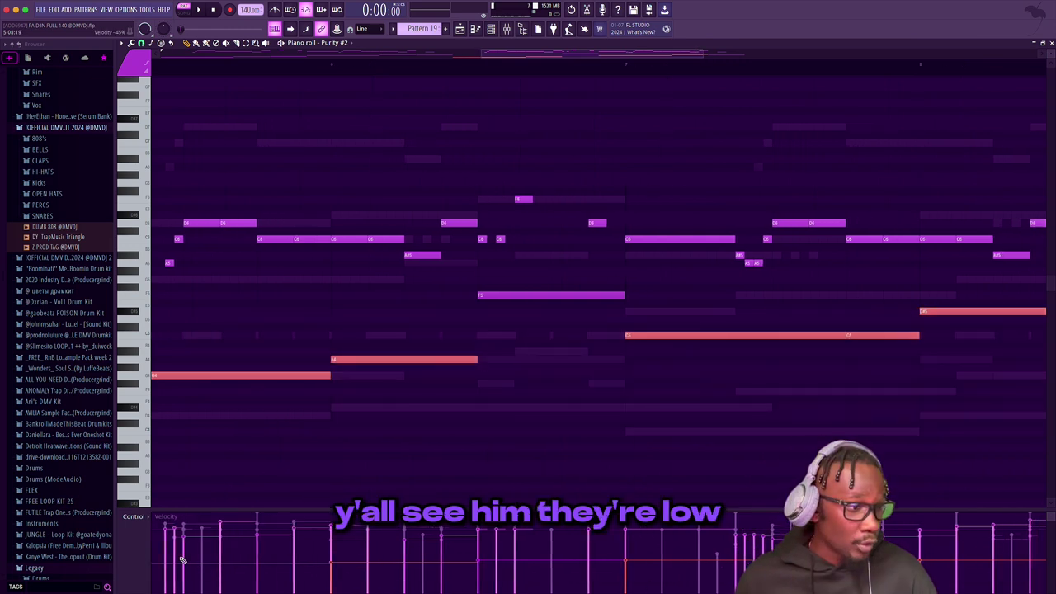
{"action": "scroll", "coordinate": [636, 66], "scroll_direction": "down", "scroll_amount": 5}
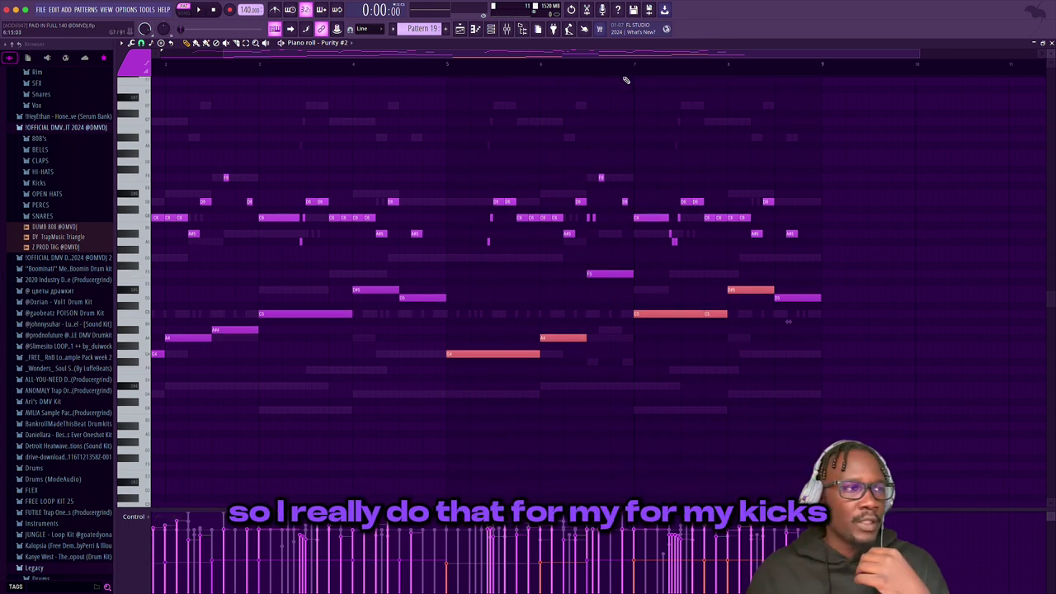
{"action": "scroll", "coordinate": [625, 78], "scroll_direction": "down", "scroll_amount": 3}
{"action": "scroll", "coordinate": [511, 125], "scroll_direction": "up", "scroll_amount": 1}
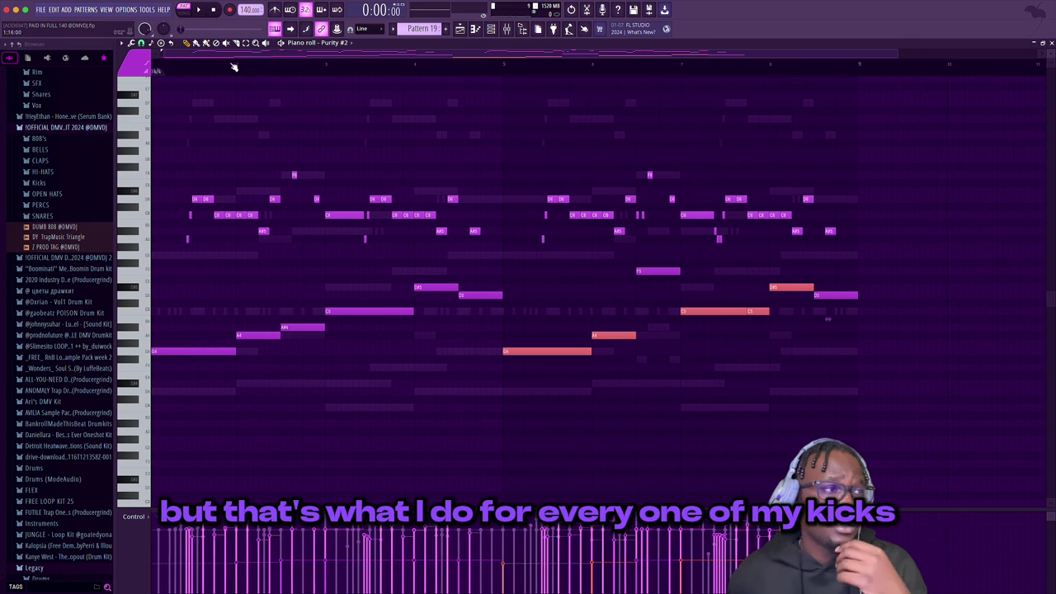
{"action": "scroll", "coordinate": [237, 55], "scroll_direction": "down", "scroll_amount": 1}
{"action": "scroll", "coordinate": [174, 56], "scroll_direction": "up", "scroll_amount": 2}
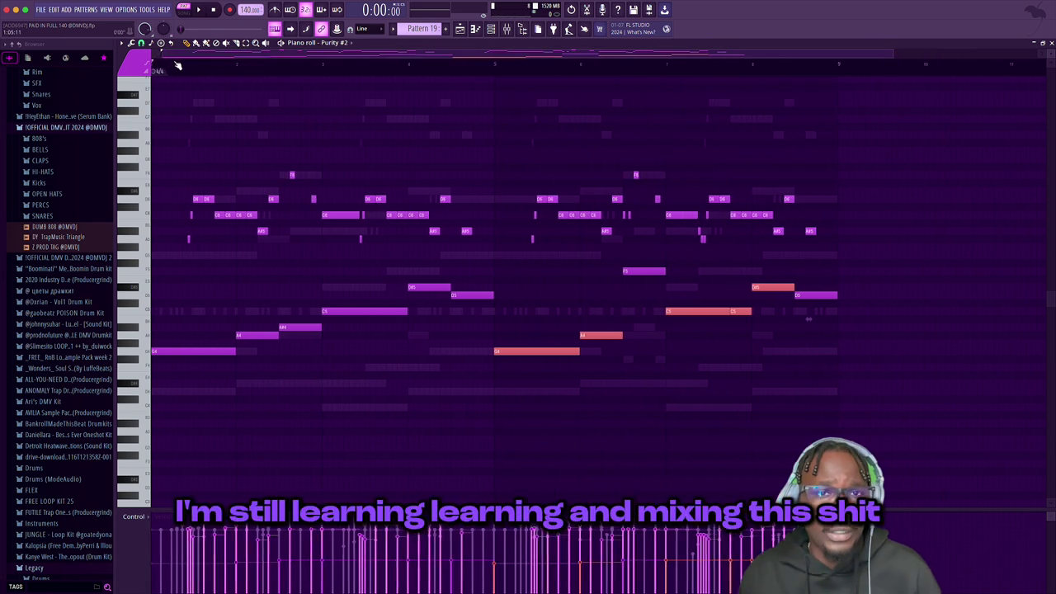
{"action": "scroll", "coordinate": [183, 69], "scroll_direction": "left", "scroll_amount": 1}
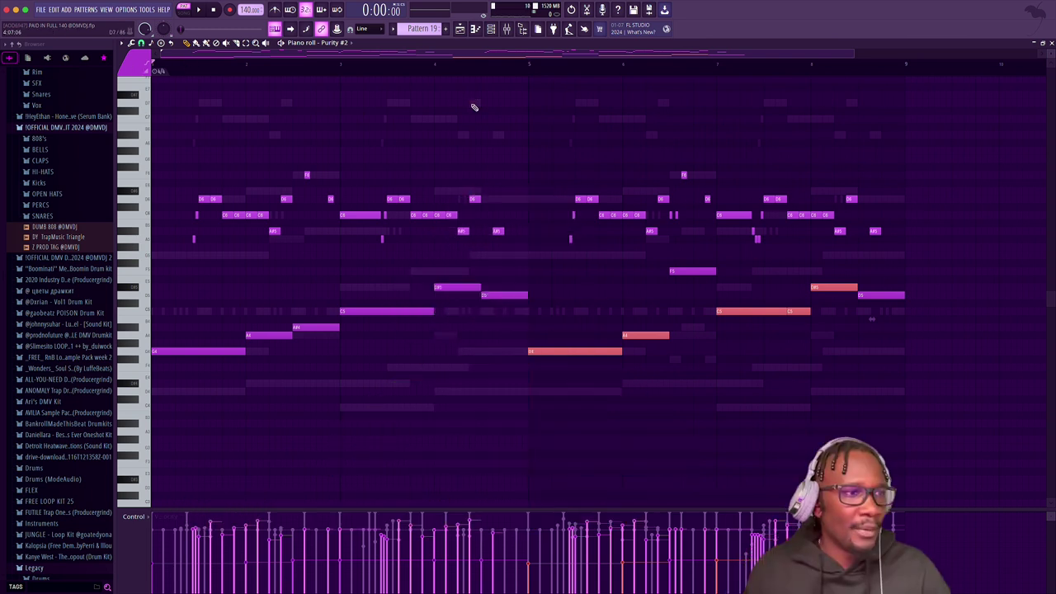
Play the Purity #2 line again and compare its second four bars with the first four.
{"action": "left_click", "coordinate": [661, 66]}
{"action": "key", "text": "space"}
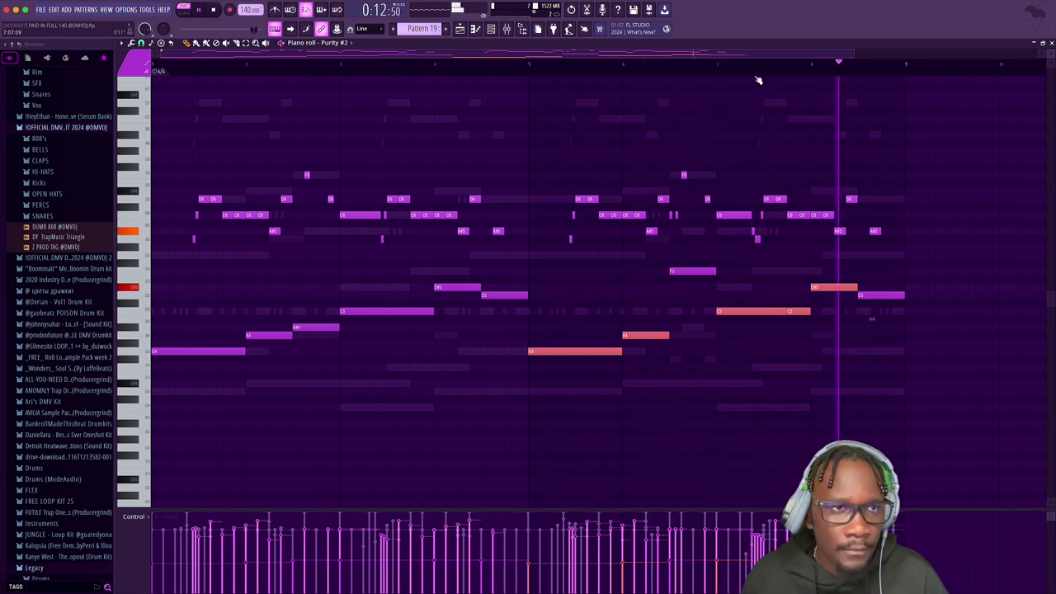
{"action": "key", "text": "space"}
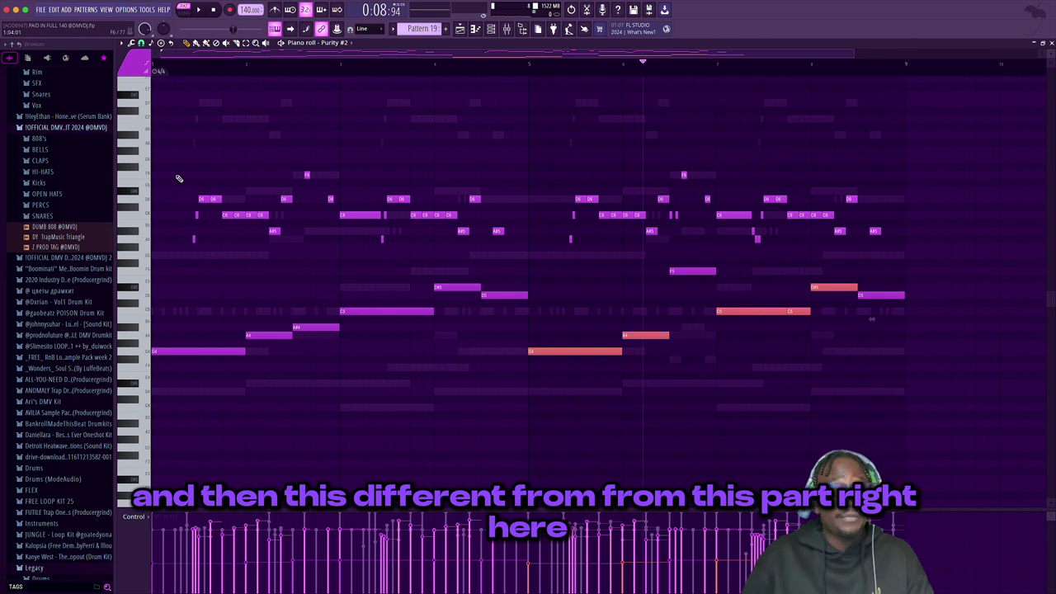
{"action": "right_click", "coordinate": [467, 81]}
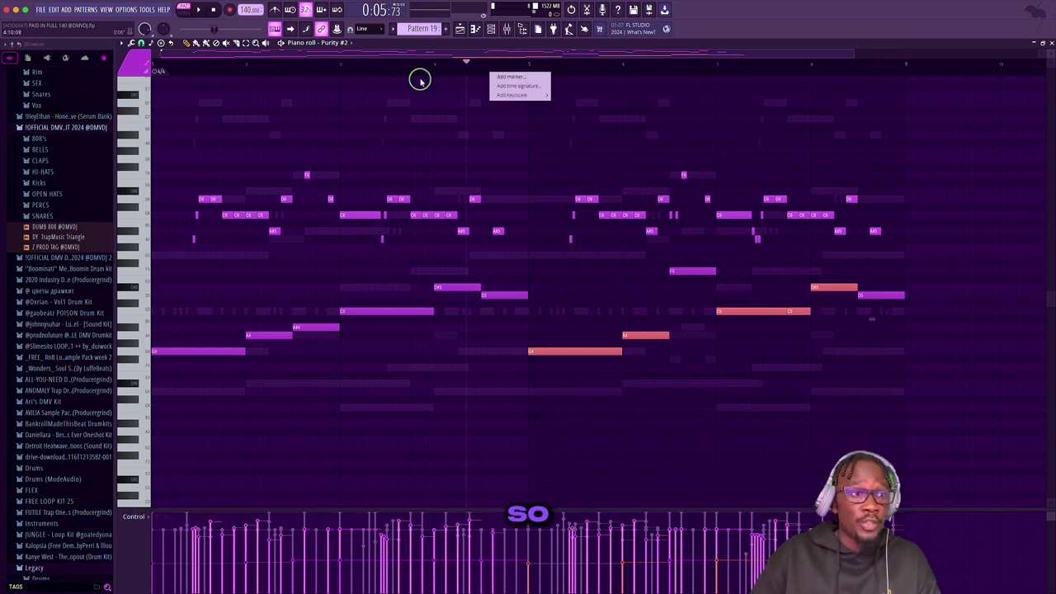
Solo the FAT HAT channel, open its hi-hat notes in the piano roll and play them.
{"action": "left_click", "coordinate": [491, 28]}
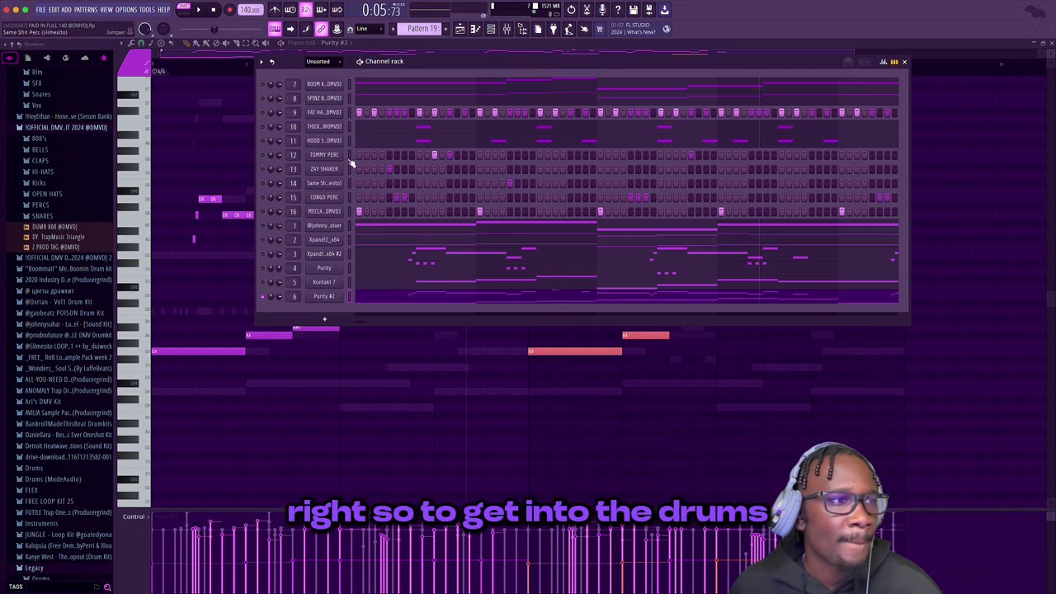
{"action": "right_click", "coordinate": [262, 114]}
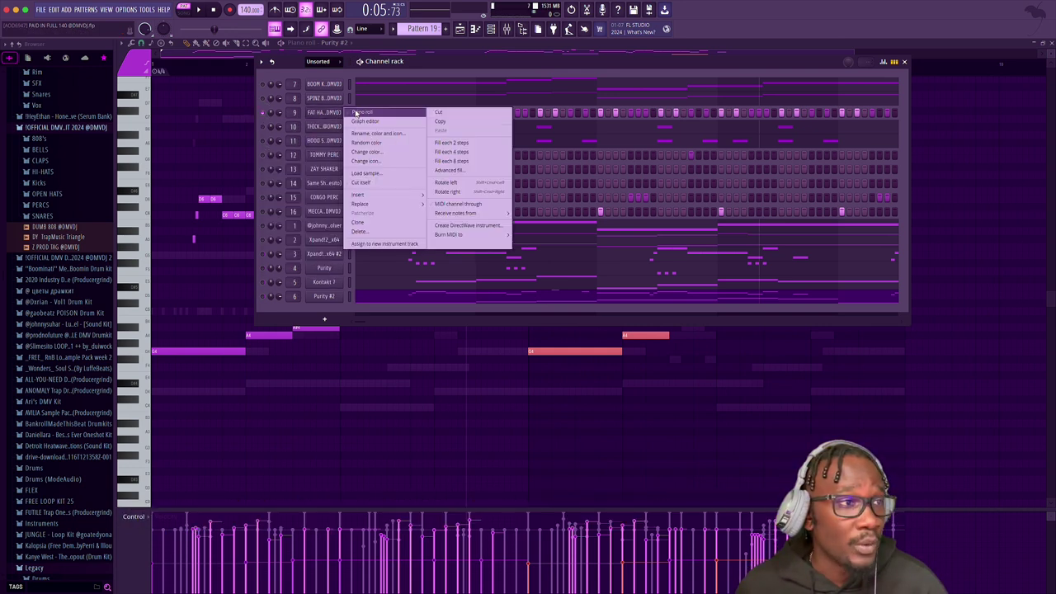
{"action": "left_click", "coordinate": [356, 115]}
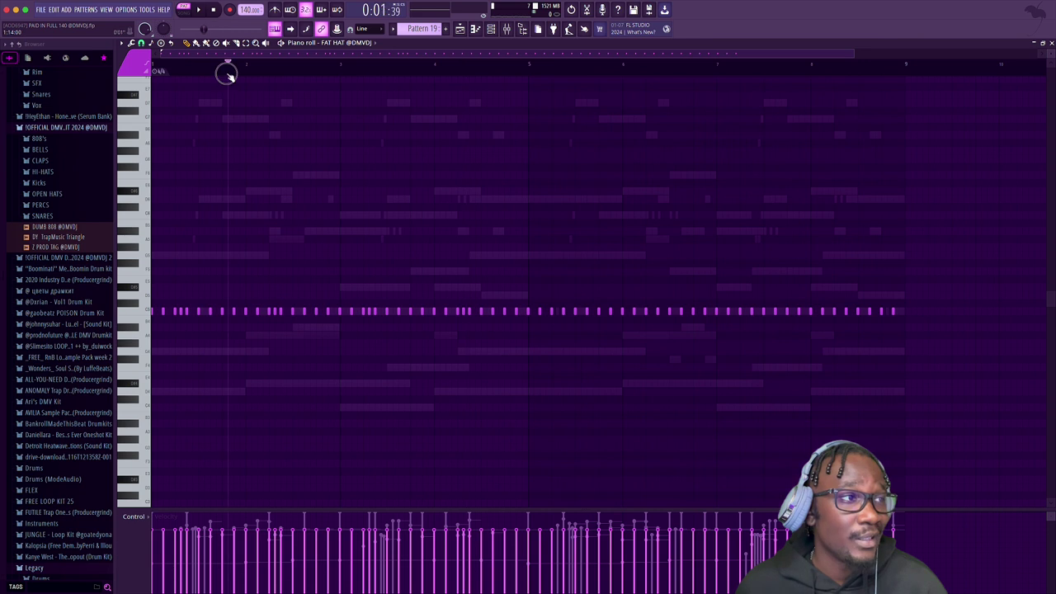
{"action": "mouse_move", "coordinate": [109, 4]}
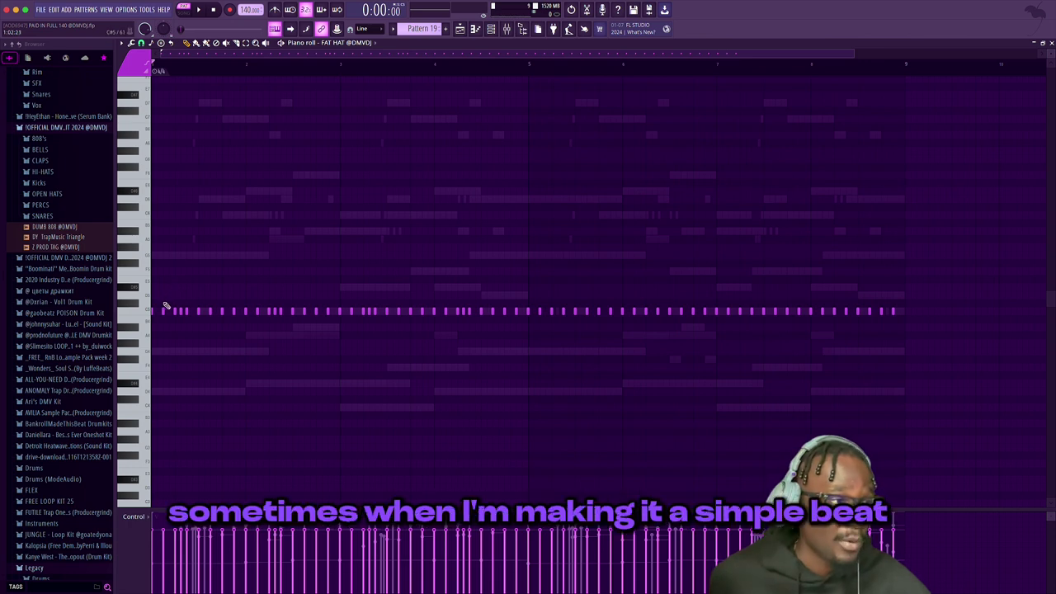
{"action": "left_click_drag", "start_coordinate": [333, 330], "coordinate": [307, 281]}
{"action": "key", "text": "space"}
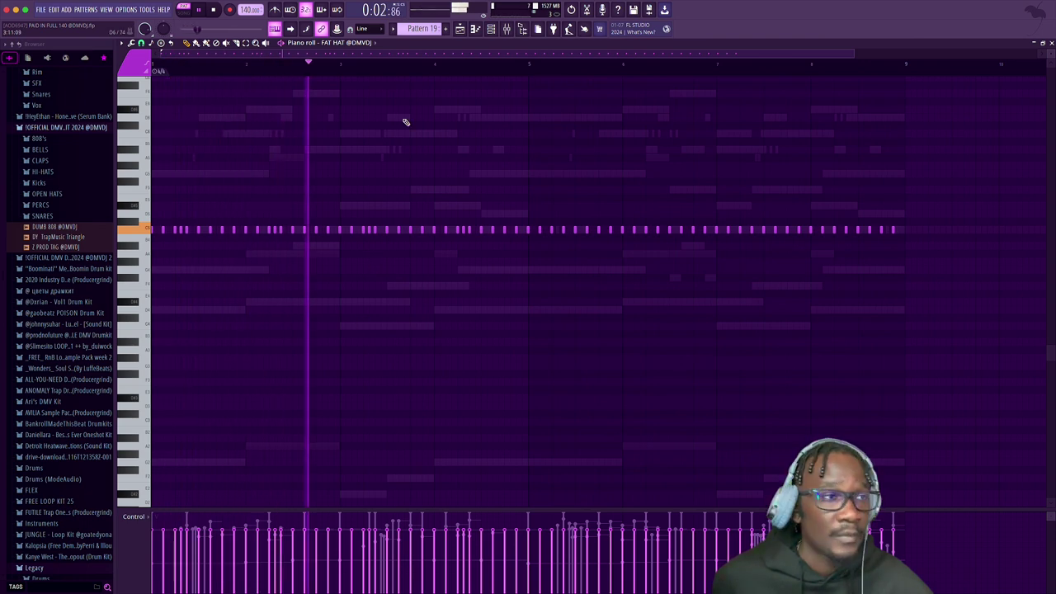
{"action": "key", "text": "space"}
Play the FAT HAT, THICK and HOOD channels together from the channel rack.
{"action": "left_click", "coordinate": [491, 30]}
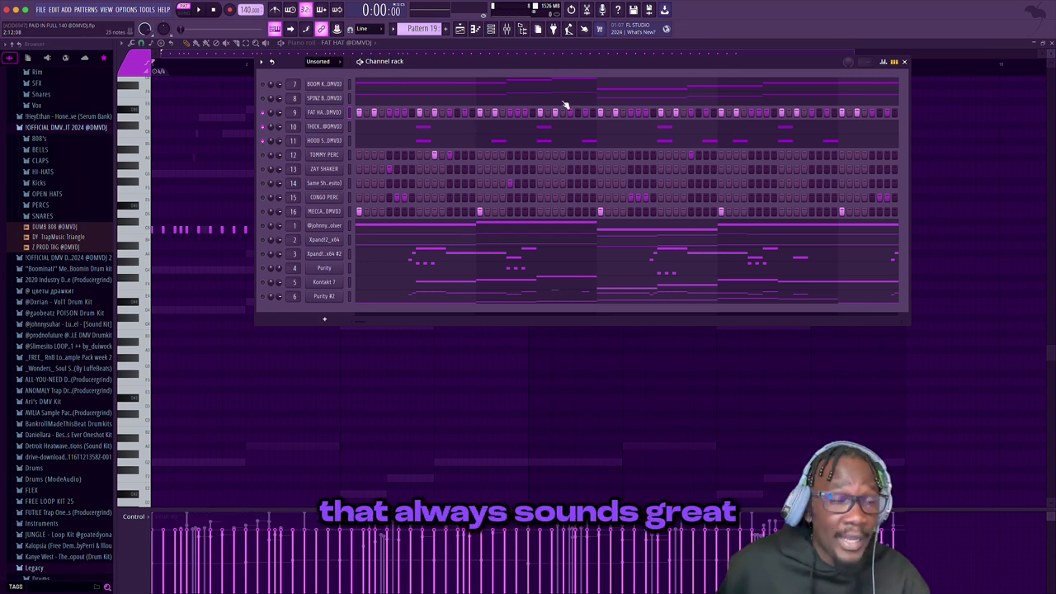
{"action": "key", "text": "space"}
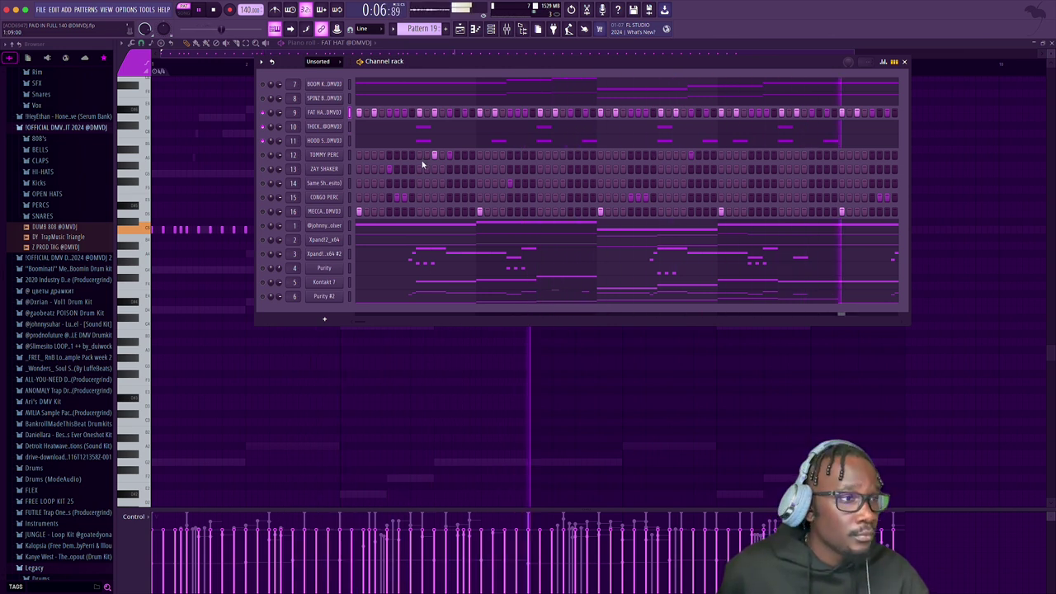
{"action": "key", "text": "space"}
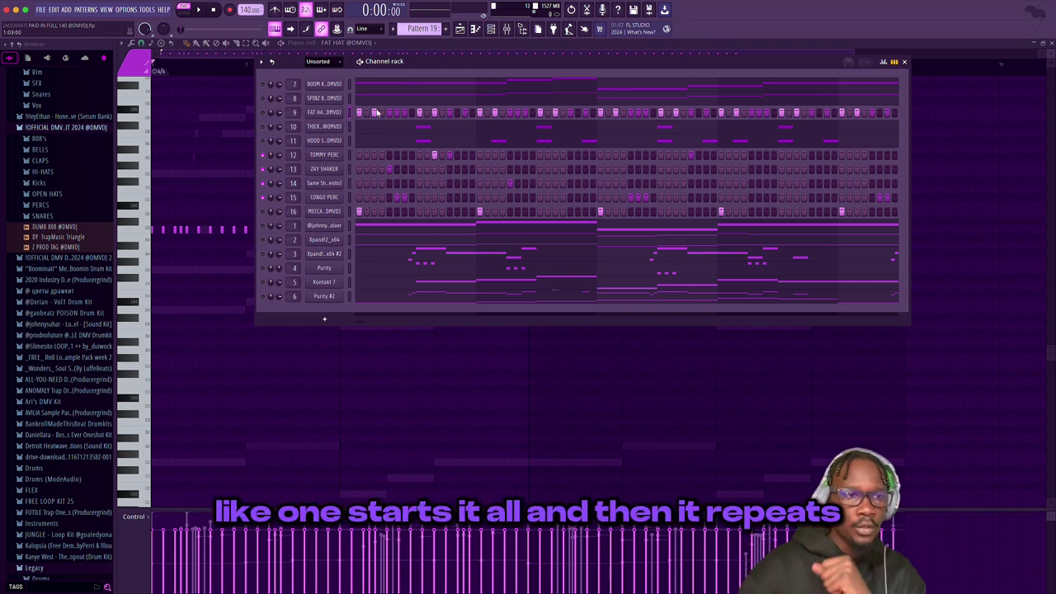
Play the percussion layers on channels 12 to 15, from TOMMY PERC through CONGO PERC.
{"action": "key", "text": "space"}
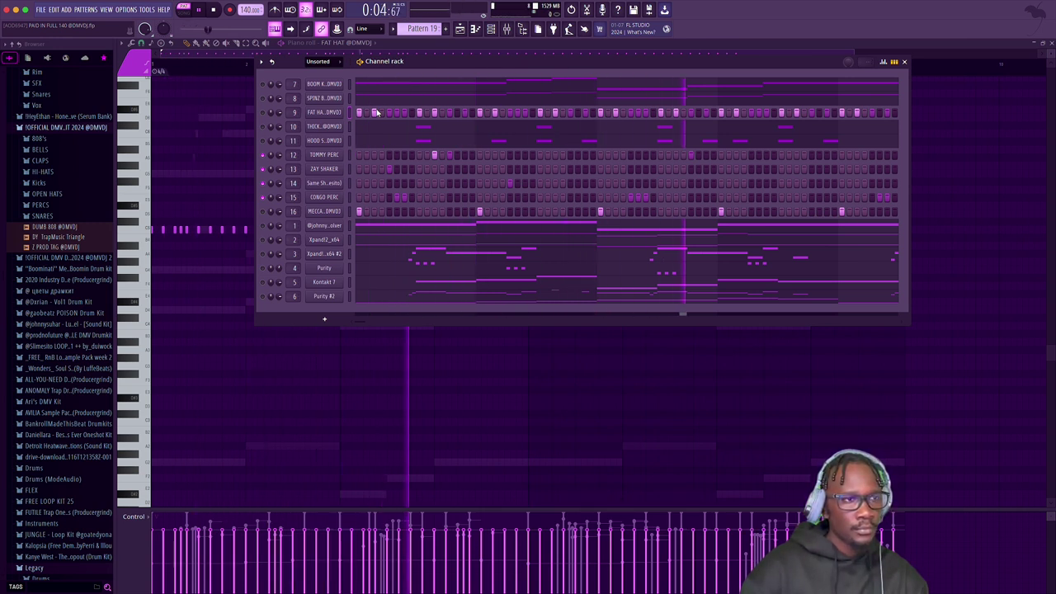
{"action": "key", "text": "space"}
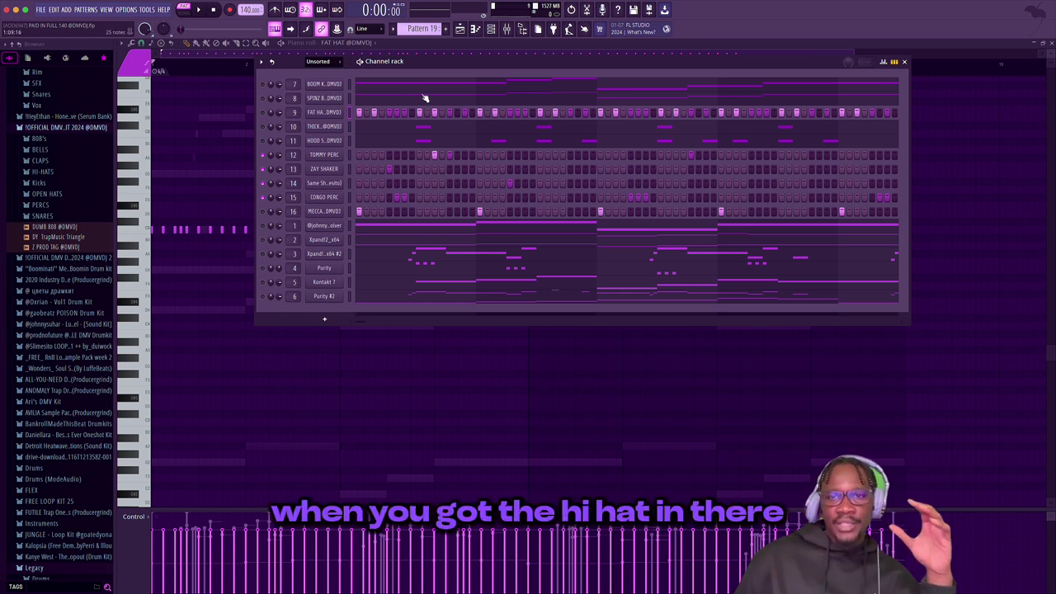
Solo the MECCA channel on track 16 and play its hits.
{"action": "right_click", "coordinate": [261, 213]}
{"action": "left_click", "coordinate": [271, 224]}
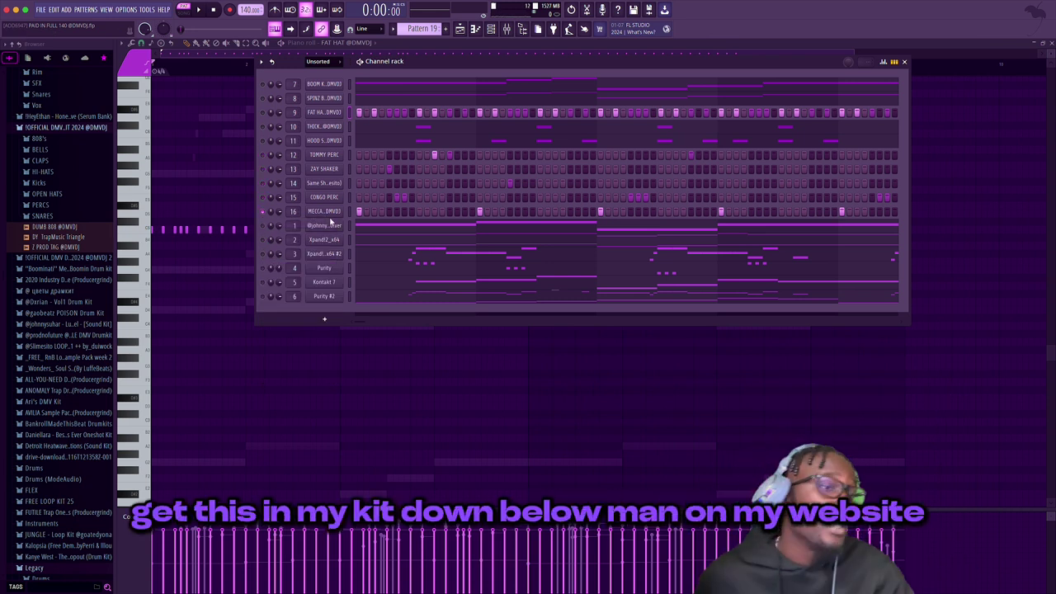
{"action": "key", "text": "space"}
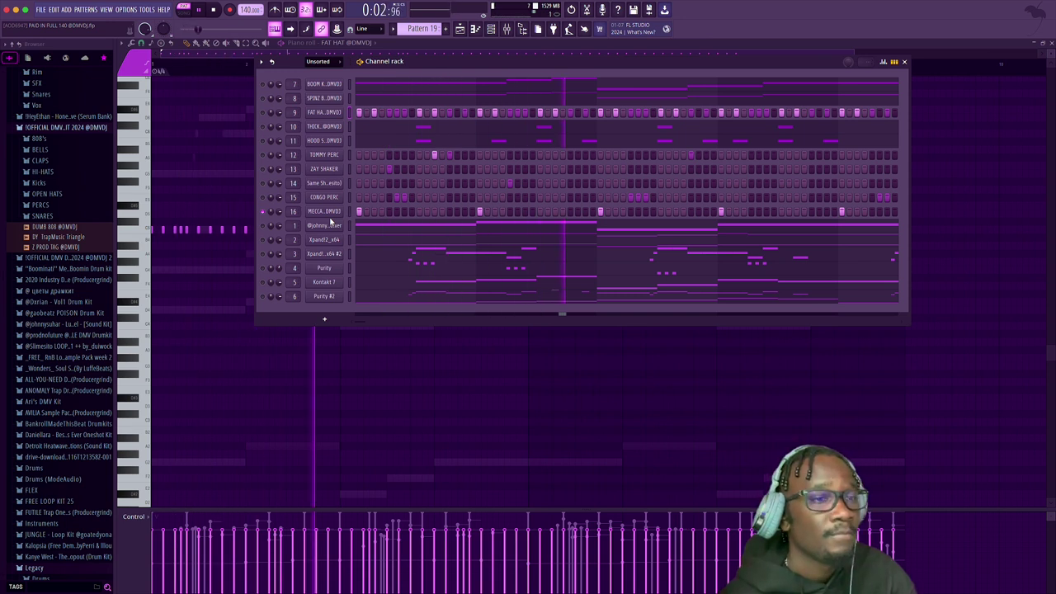
{"action": "key", "text": "space"}
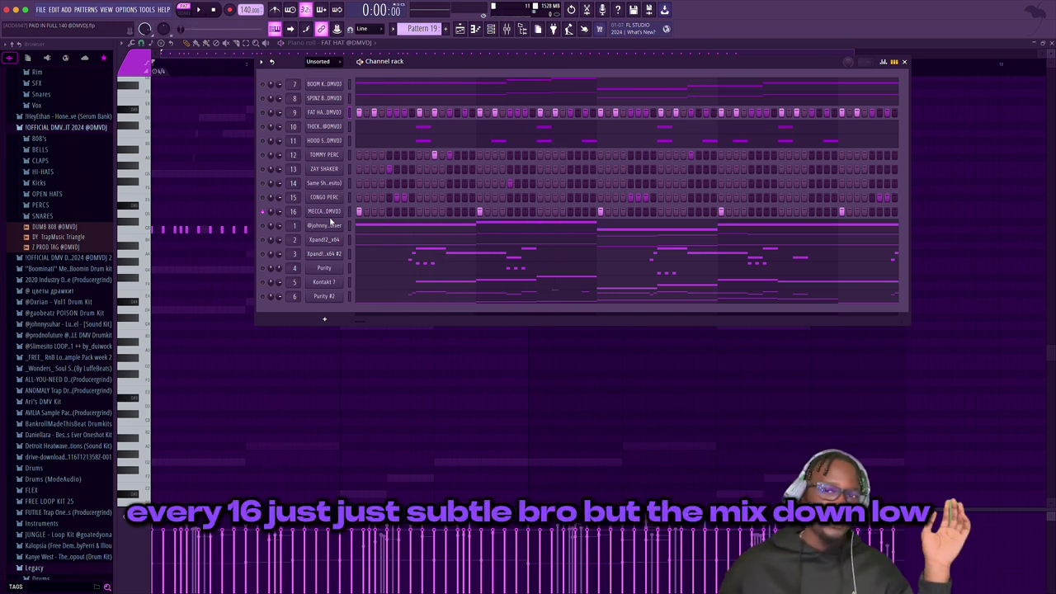
Solo the SPINZ BOOSTED 808 channel and open its notes in the piano roll.
{"action": "right_click", "coordinate": [268, 101]}
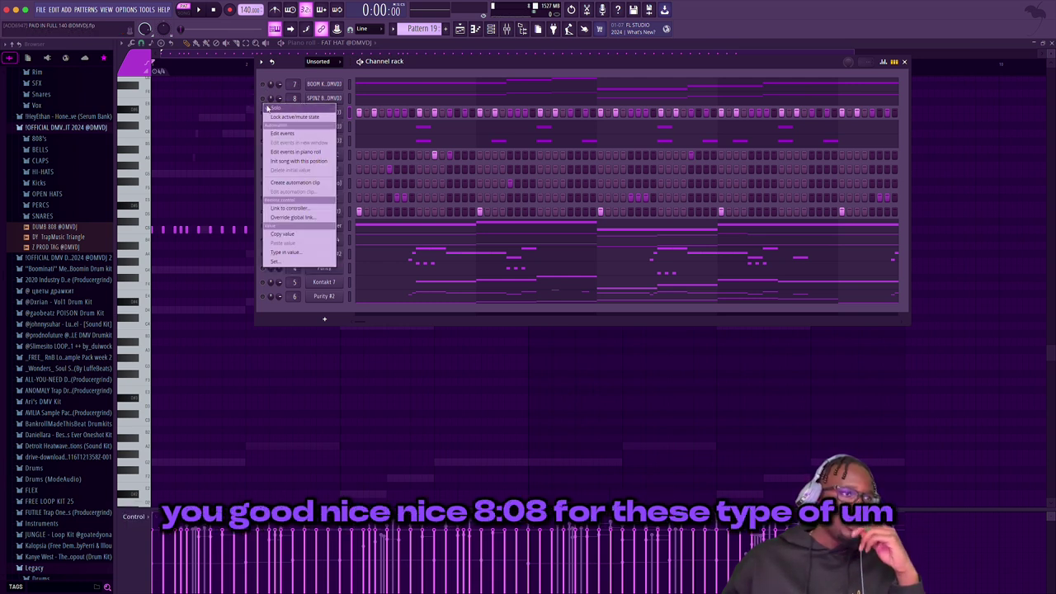
{"action": "left_click", "coordinate": [269, 107]}
{"action": "right_click", "coordinate": [262, 100]}
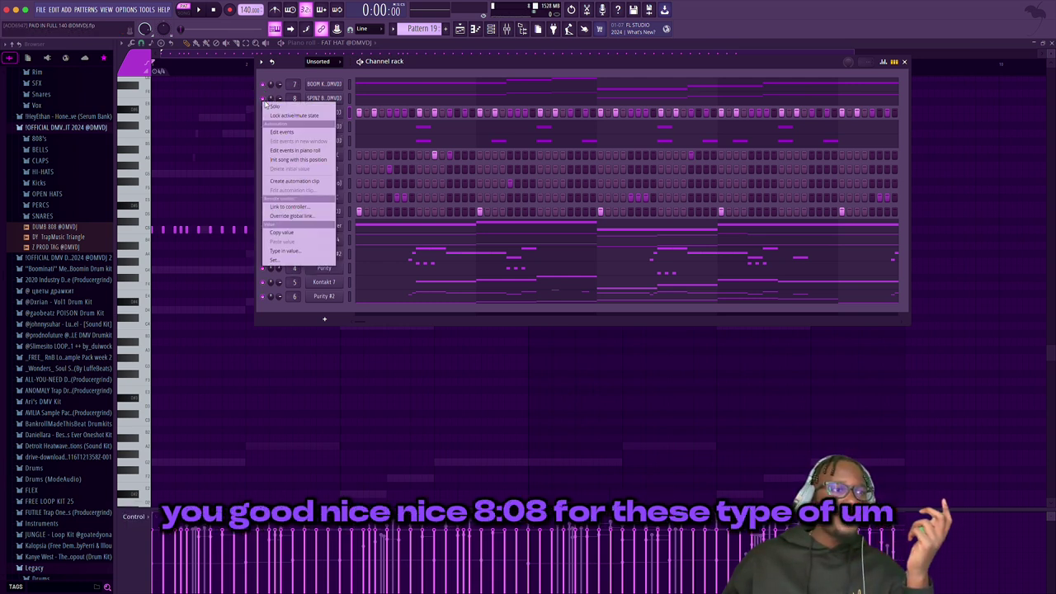
{"action": "left_click", "coordinate": [329, 121]}
{"action": "key", "text": "F7"}
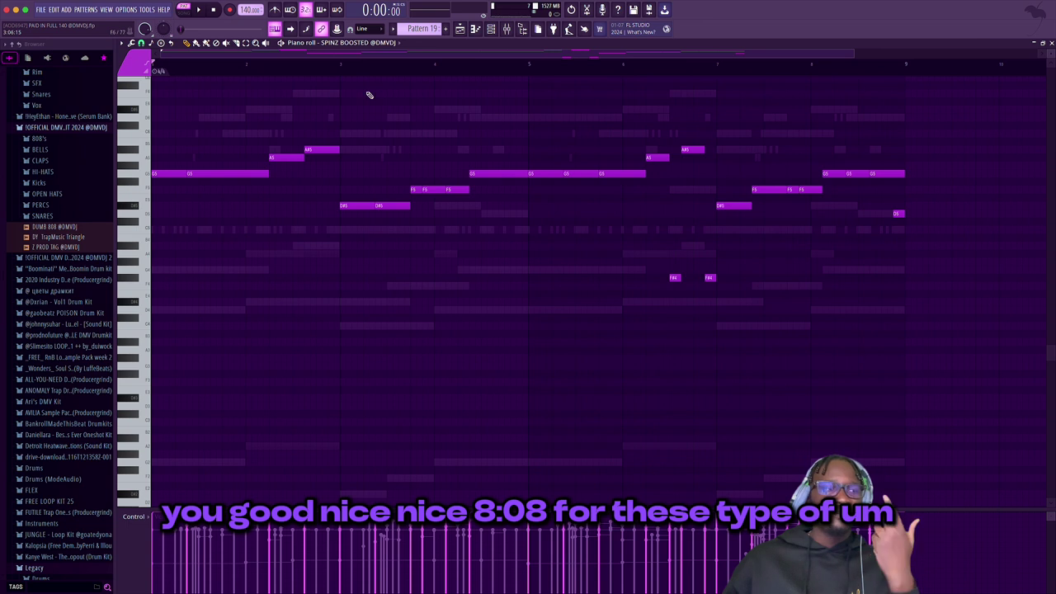
Play the SPINZ BOOSTED 808 bass line through all eight bars in the piano roll.
{"action": "scroll", "coordinate": [363, 96], "scroll_direction": "up", "scroll_amount": 2}
{"action": "key", "text": "space"}
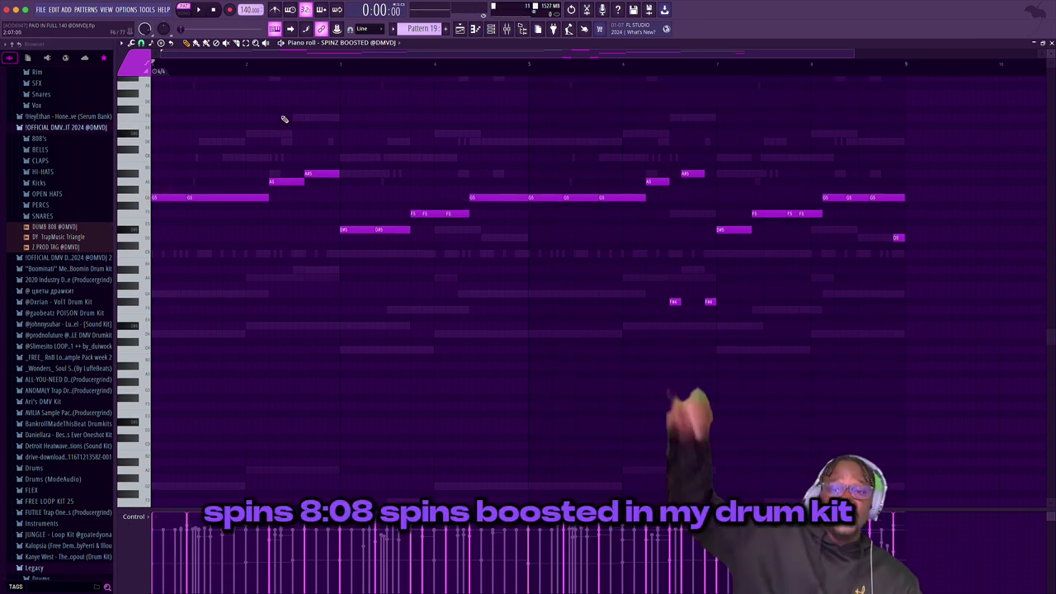
{"action": "key", "text": "space"}
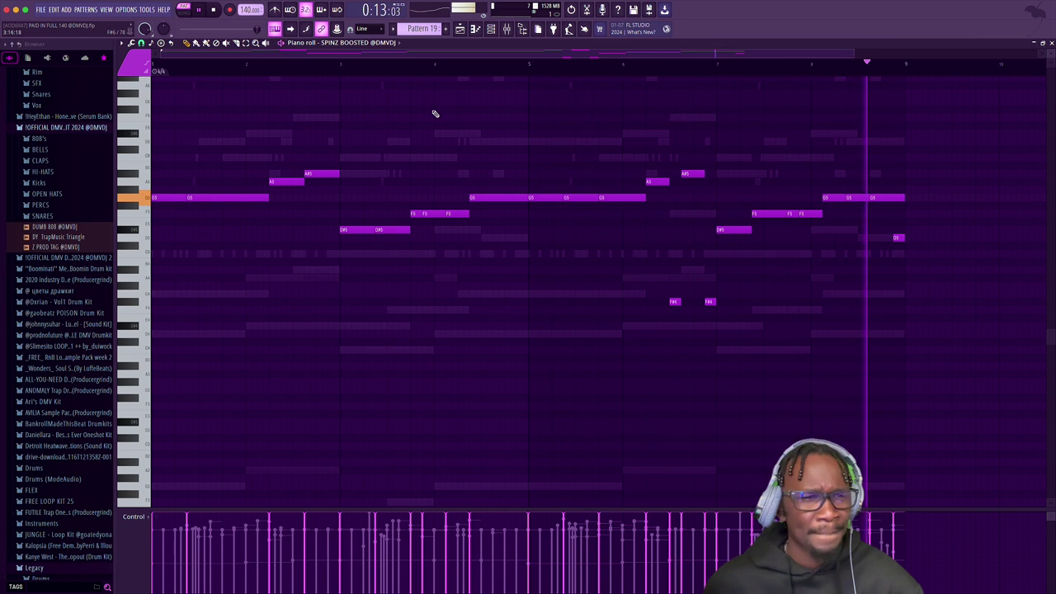
{"action": "key", "text": "space"}
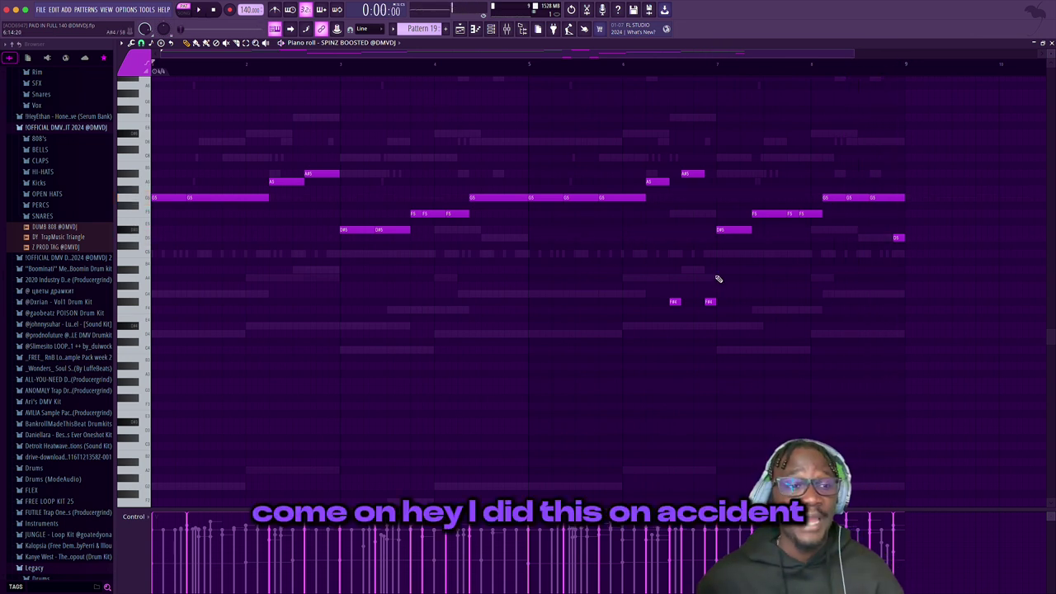
Select the two short low F#4 notes of the 808 in bar 6 and play that passage.
{"action": "left_click_drag", "start_coordinate": [673, 278], "coordinate": [807, 337]}
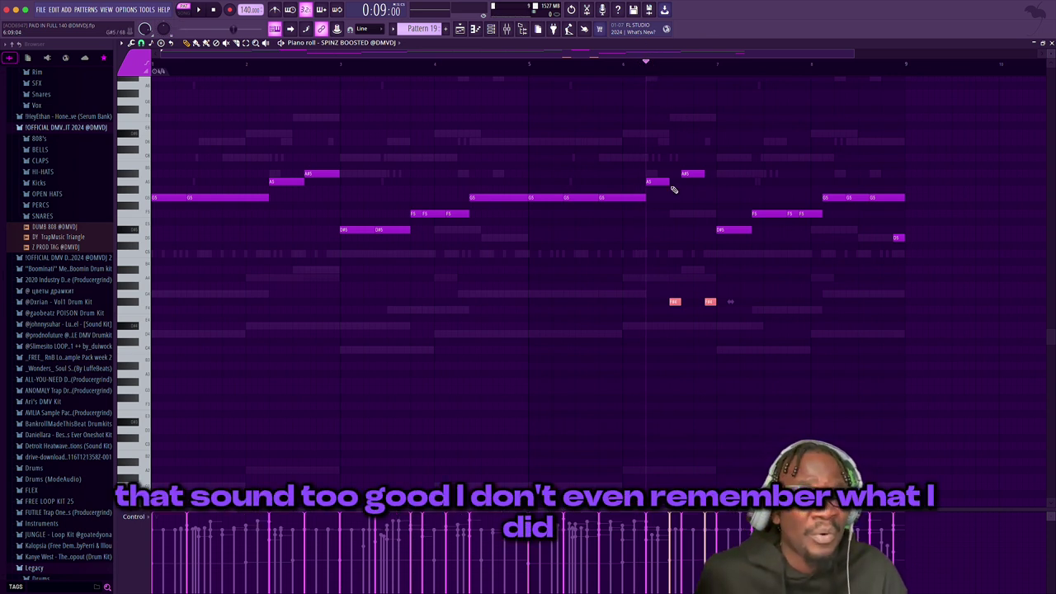
{"action": "key", "text": "space"}
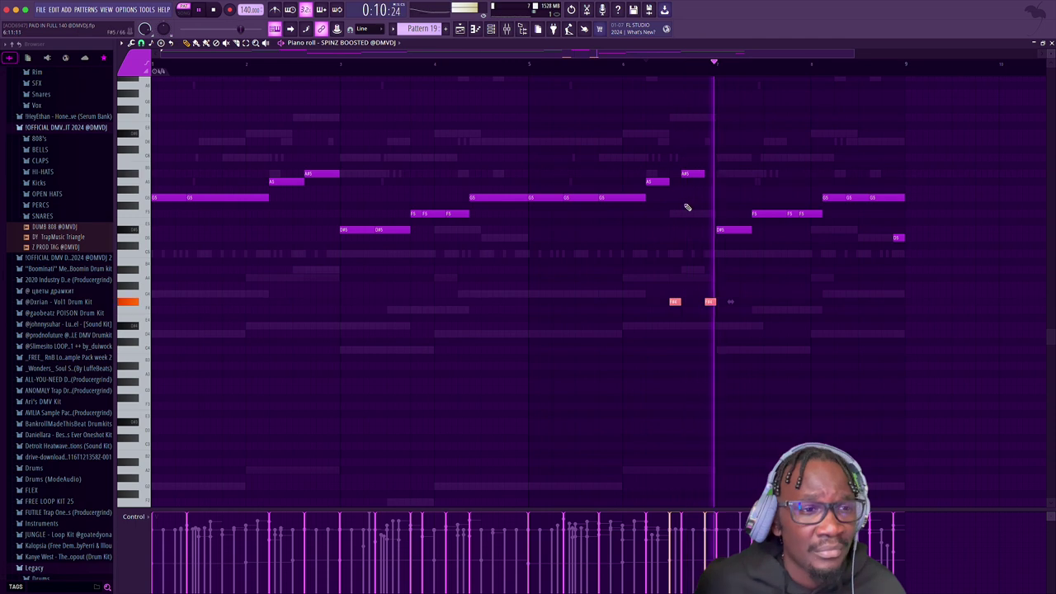
{"action": "key", "text": "space"}
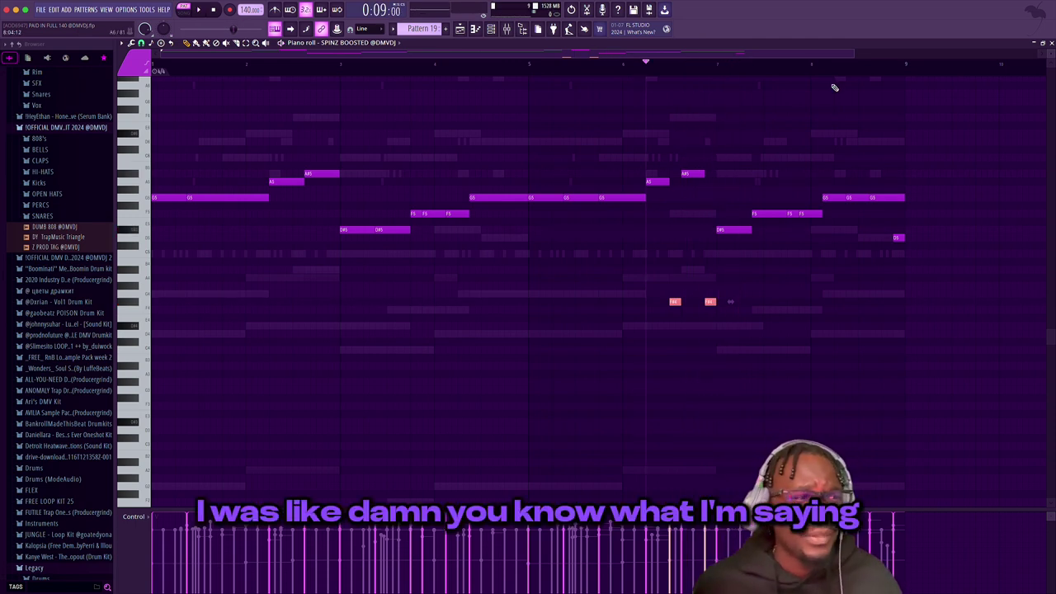
Open the BOOM KICK channel's notes in the piano roll and play the opening bars.
{"action": "left_click", "coordinate": [506, 30]}
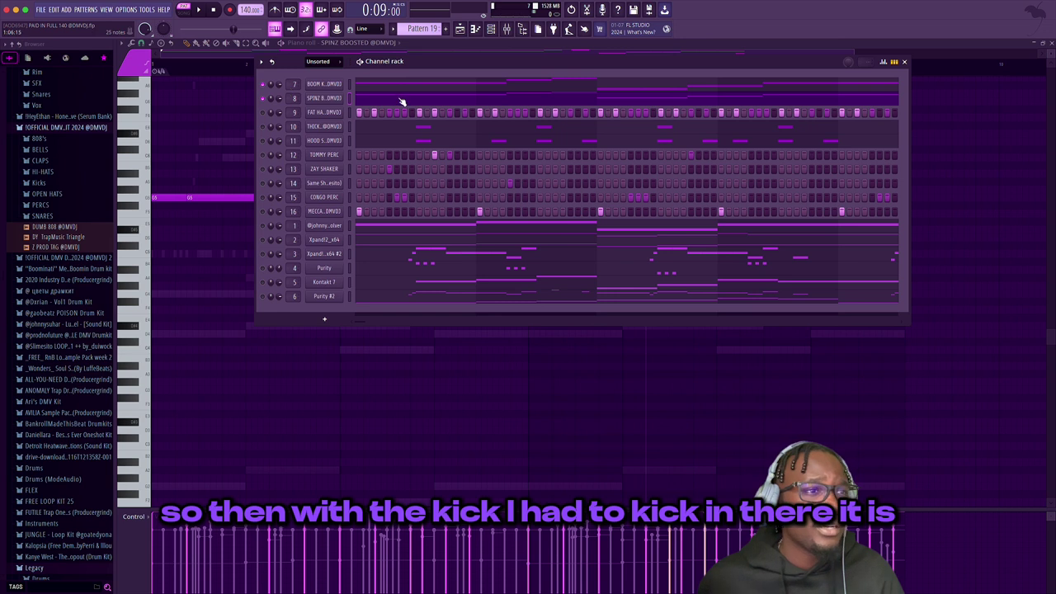
{"action": "left_click", "coordinate": [441, 90]}
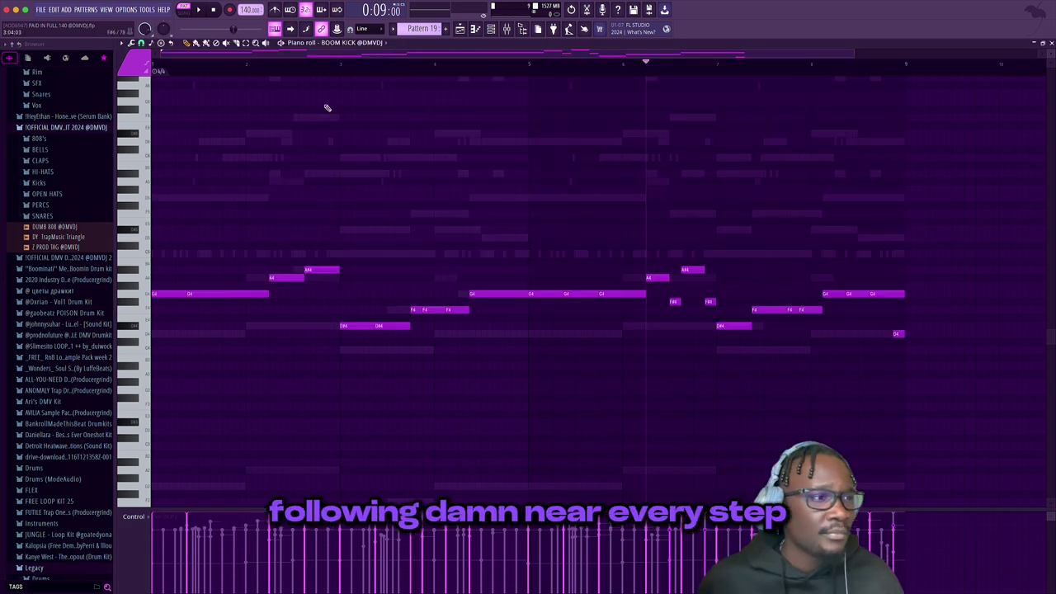
{"action": "key", "text": "space"}
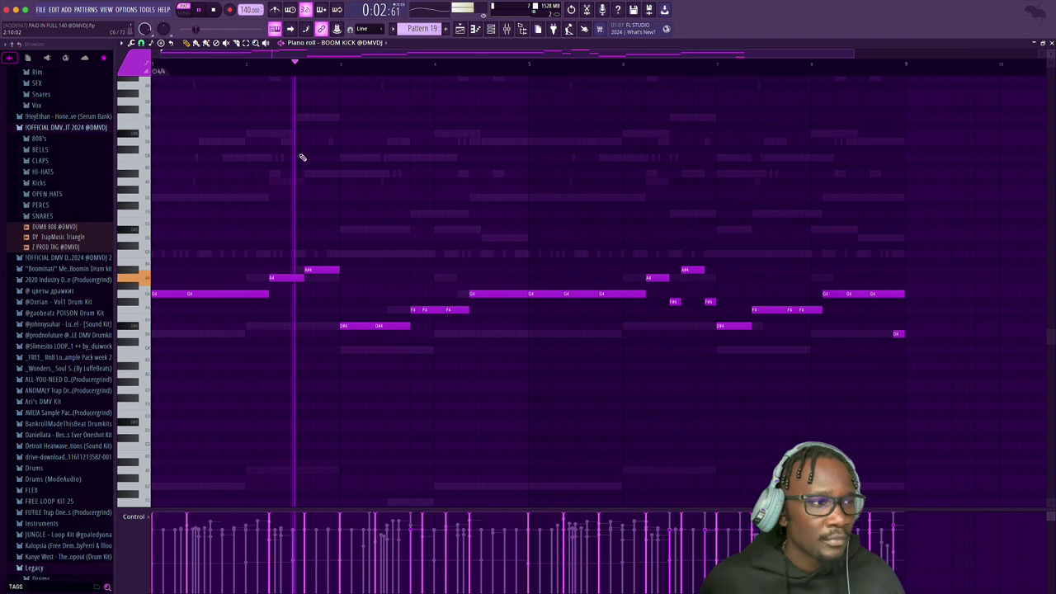
{"action": "key", "text": "space"}
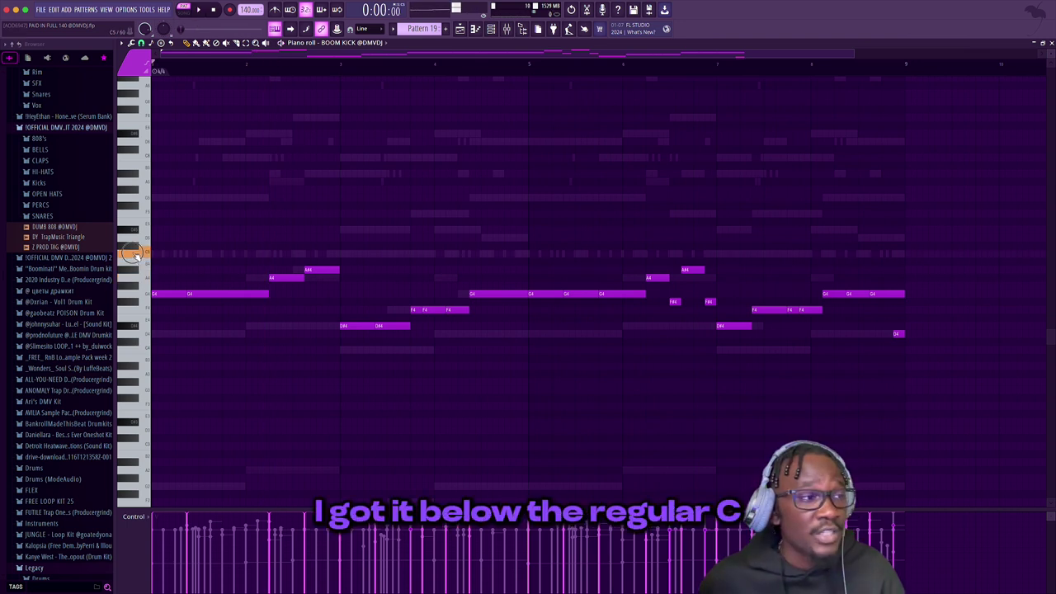
Audition C5 in the BOOM KICK piano roll, clear the test note from bar 1 and play the kick line through.
{"action": "left_click", "coordinate": [134, 254]}
{"action": "left_click", "coordinate": [158, 255]}
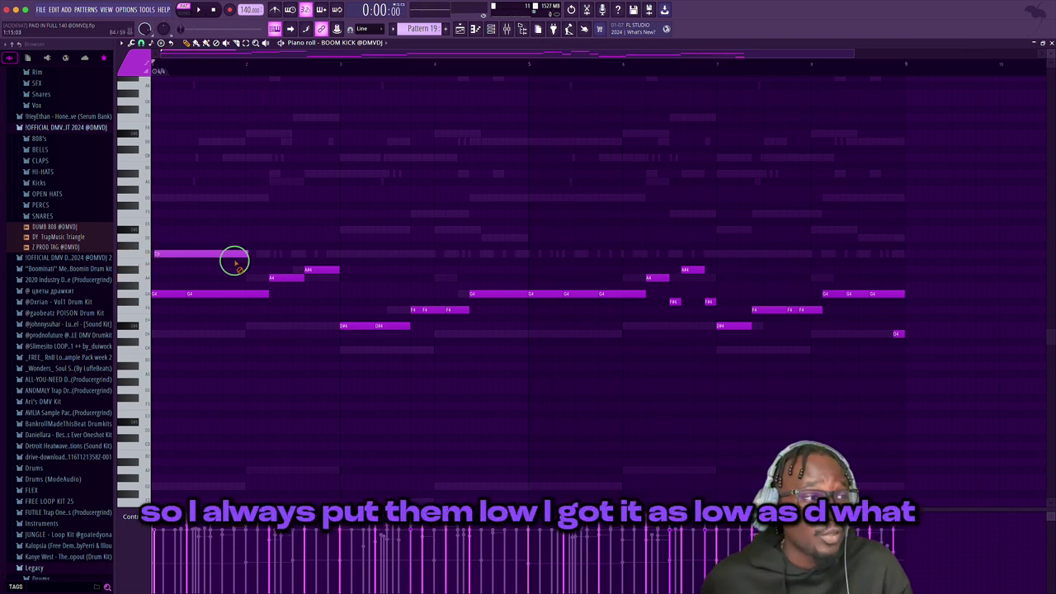
{"action": "right_click", "coordinate": [234, 259]}
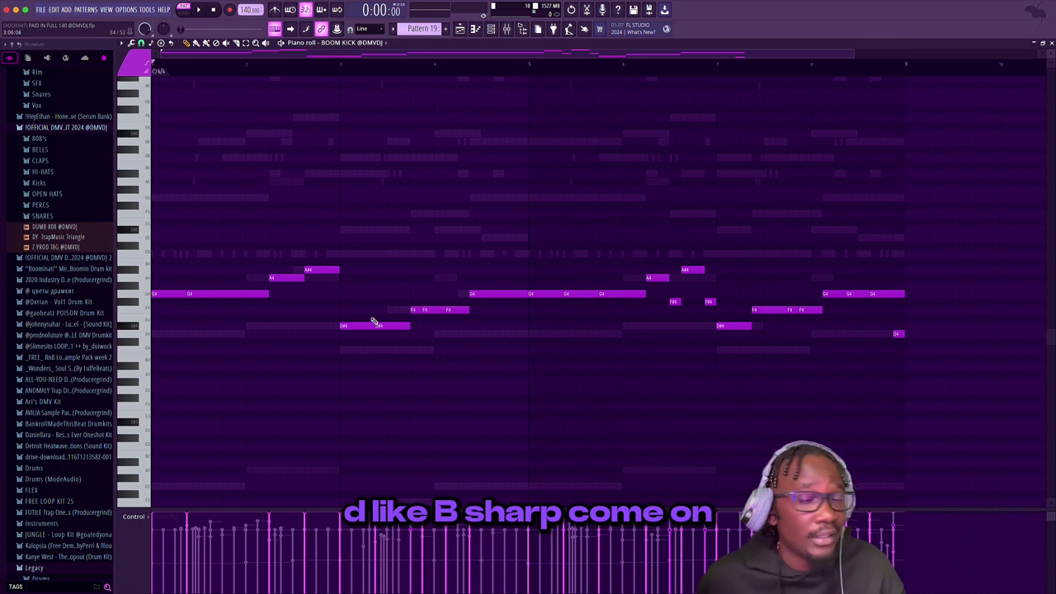
{"action": "key", "text": "space"}
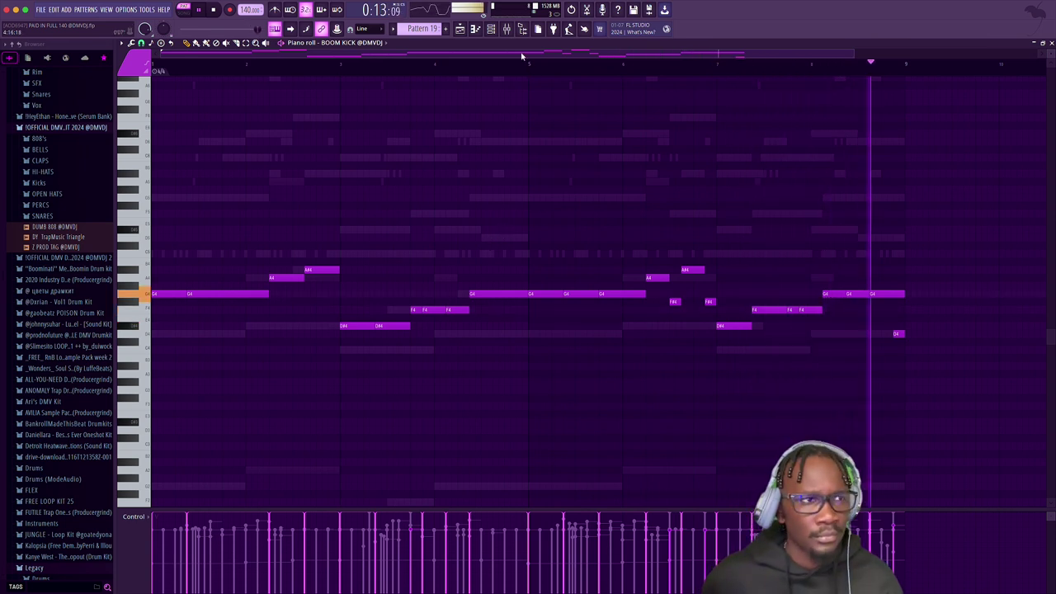
Unmute channels 2 to 16 and play the whole Pattern 19 beat with the channel rack widened to show more steps.
{"action": "left_click", "coordinate": [492, 29]}
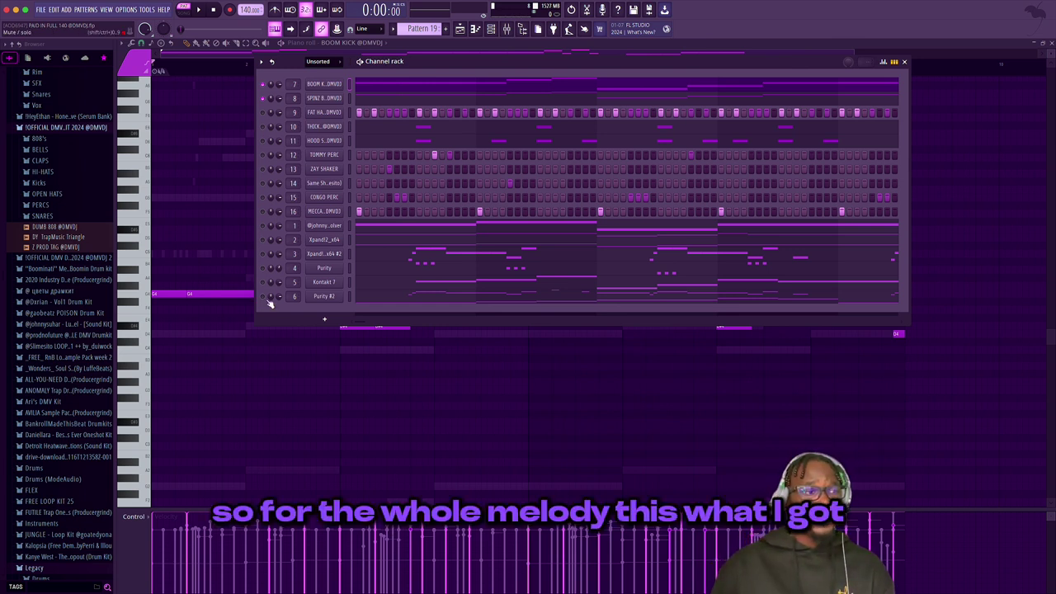
{"action": "key", "text": "space"}
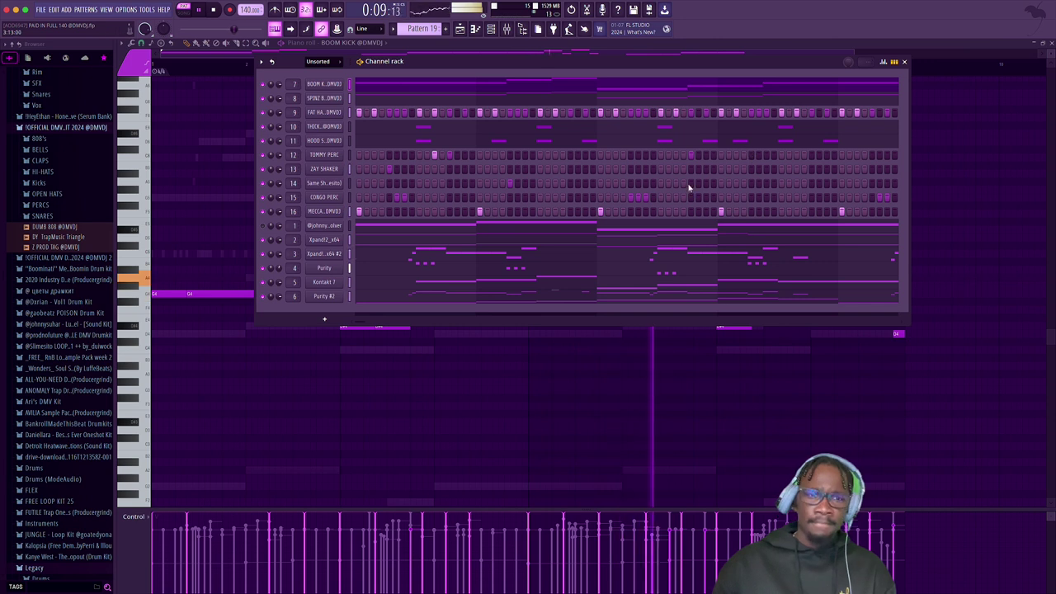
{"action": "left_click_drag", "start_coordinate": [908, 324], "coordinate": [999, 324]}
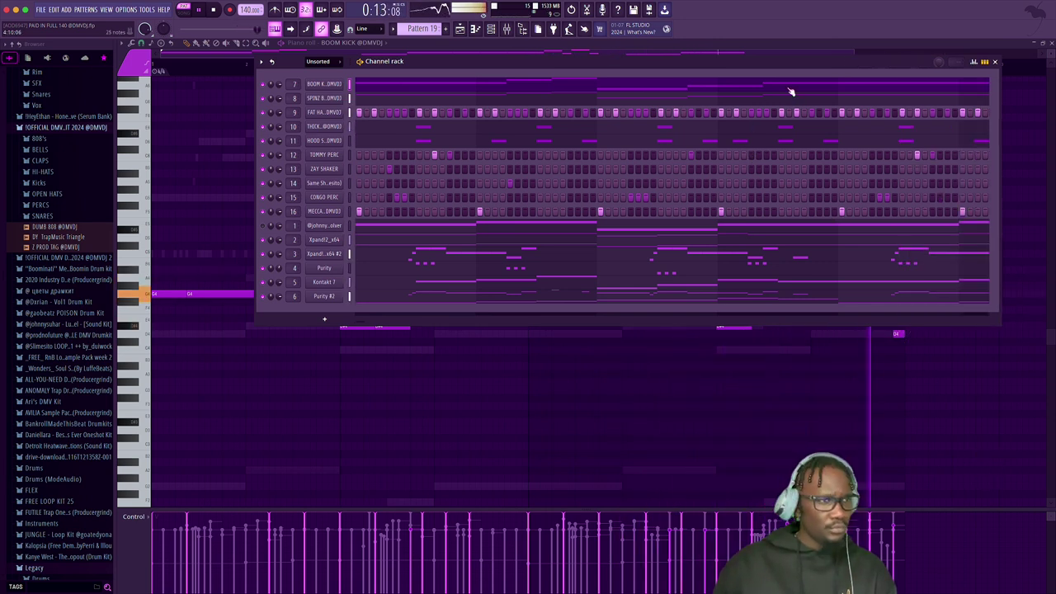
{"action": "key", "text": "space"}
{"action": "left_click", "coordinate": [994, 61]}
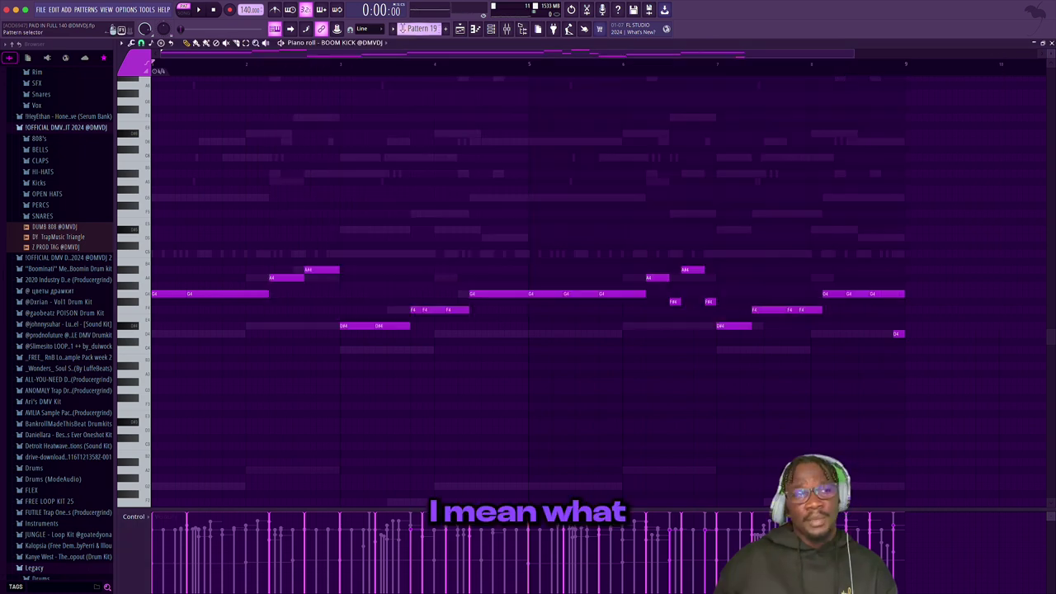
Switch to the Purity #4 pattern from the playlist, open its Purity #2 notes in the piano roll and play them.
{"action": "left_click", "coordinate": [460, 29]}
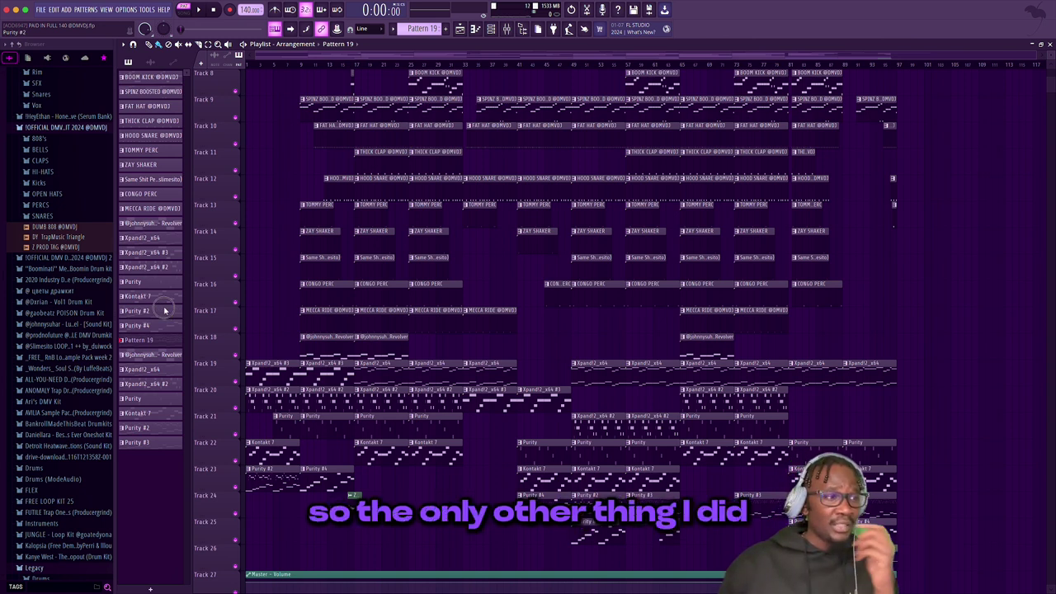
{"action": "left_click", "coordinate": [491, 29]}
{"action": "left_click", "coordinate": [420, 298]}
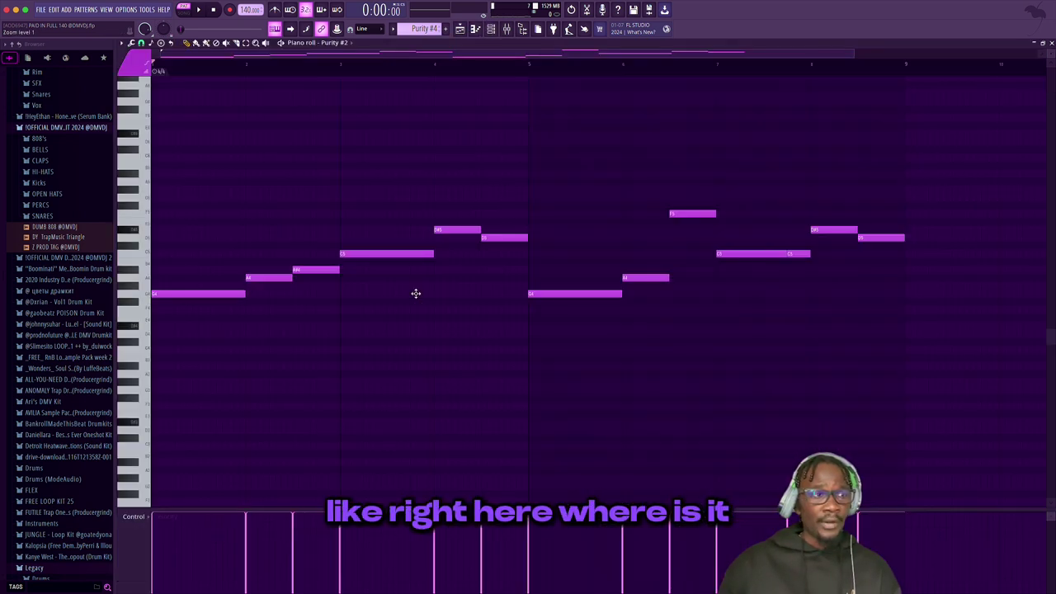
{"action": "scroll", "coordinate": [406, 281], "scroll_direction": "up", "scroll_amount": 3}
{"action": "scroll", "coordinate": [415, 176], "scroll_direction": "down", "scroll_amount": 5}
{"action": "scroll", "coordinate": [448, 99], "scroll_direction": "up", "scroll_amount": 6}
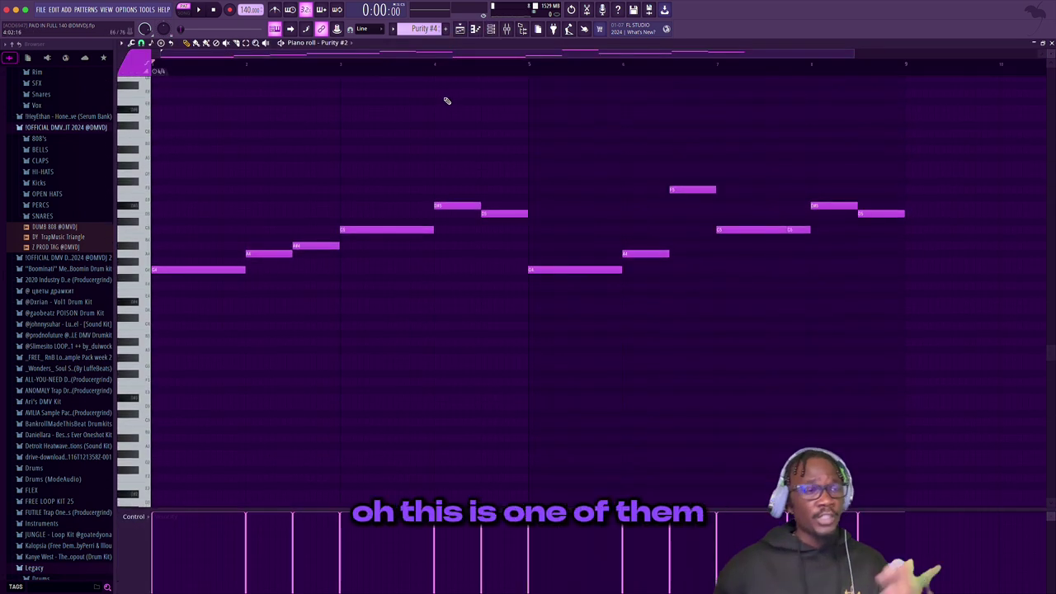
{"action": "scroll", "coordinate": [499, 100], "scroll_direction": "down", "scroll_amount": 1}
{"action": "key", "text": "space"}
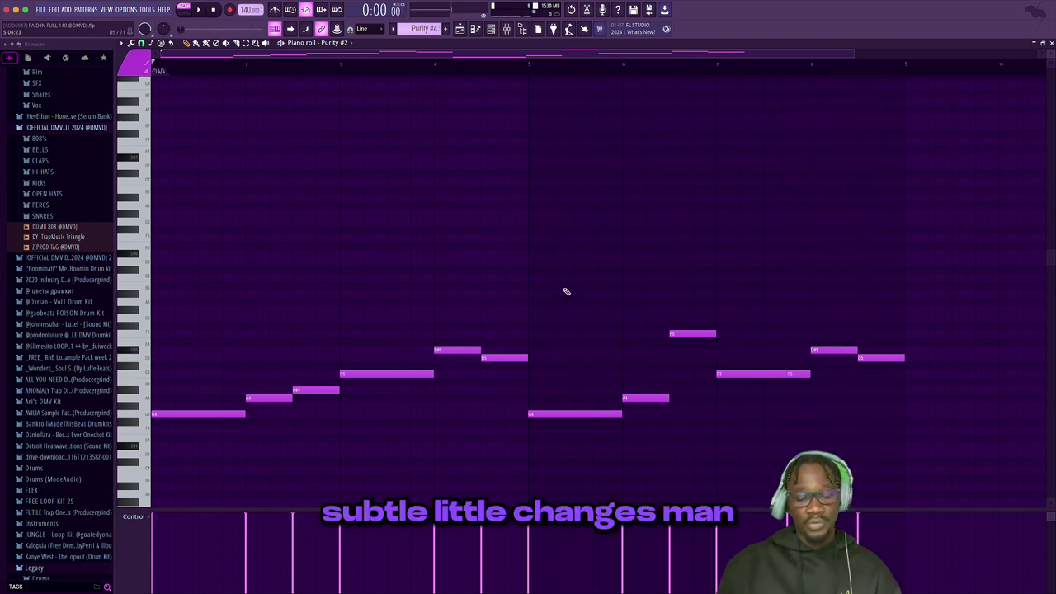
Select the Purity #4 pattern's notes from bar 5 to bar 8 and play that section.
{"action": "left_click_drag", "start_coordinate": [627, 348], "coordinate": [970, 505]}
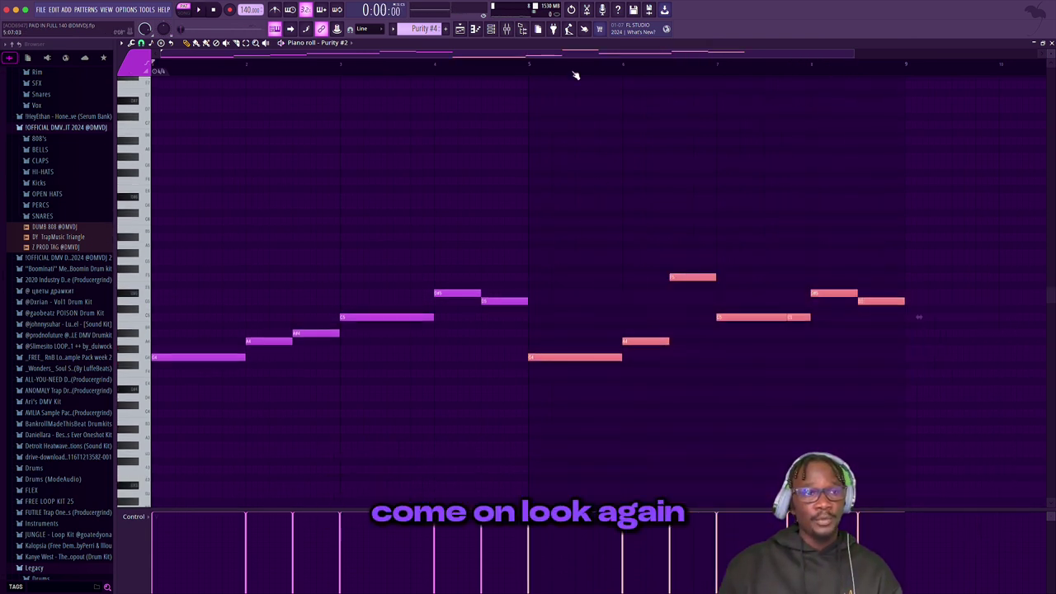
{"action": "key", "text": "space"}
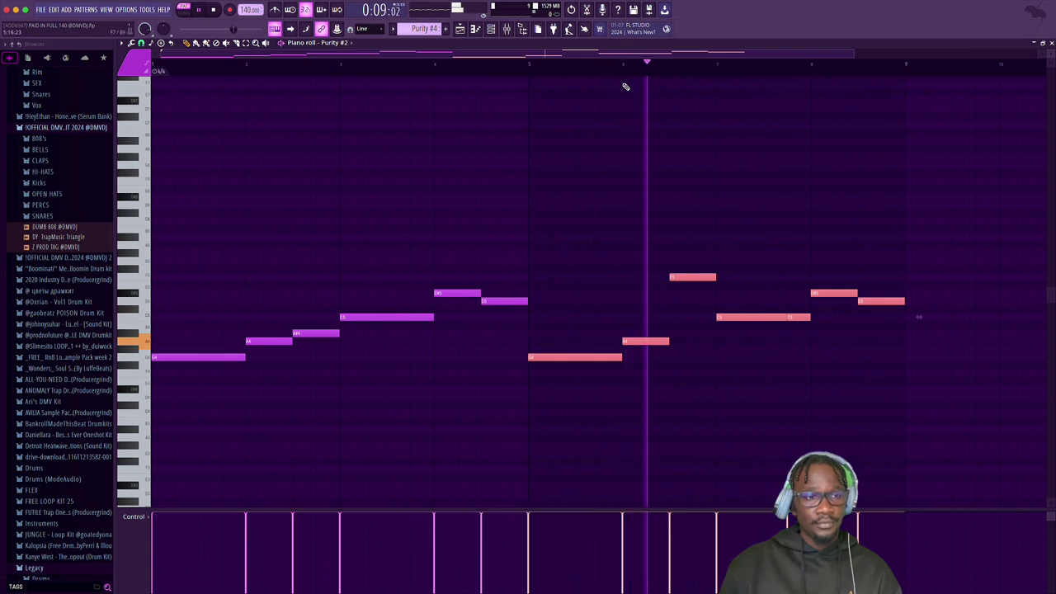
{"action": "key", "text": "space"}
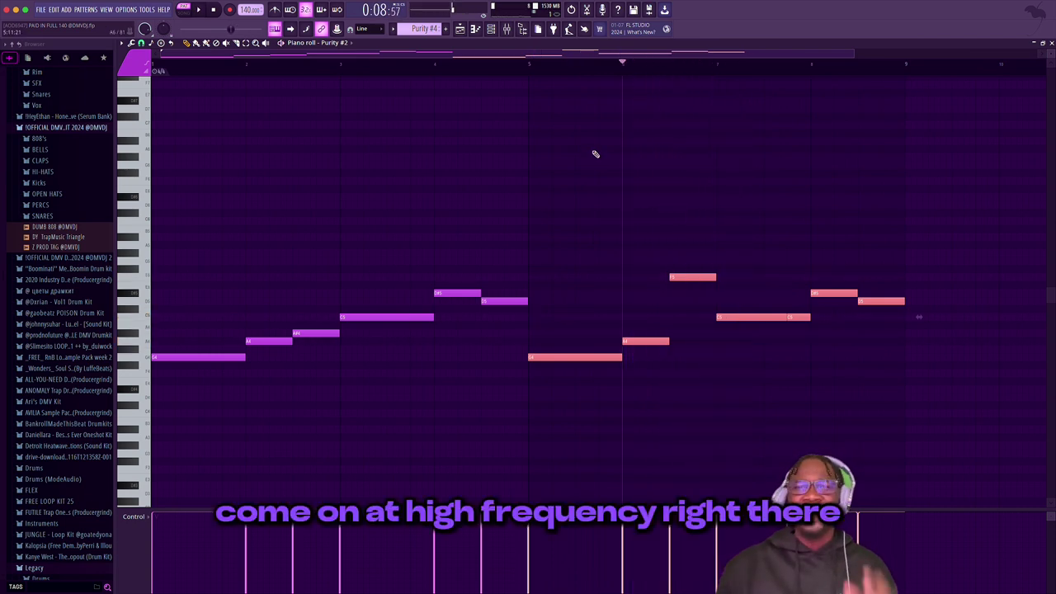
Return to the playlist, check the Purity #2 patterns and choose the Purity #3 pattern.
{"action": "left_click", "coordinate": [491, 31]}
{"action": "left_click", "coordinate": [459, 31]}
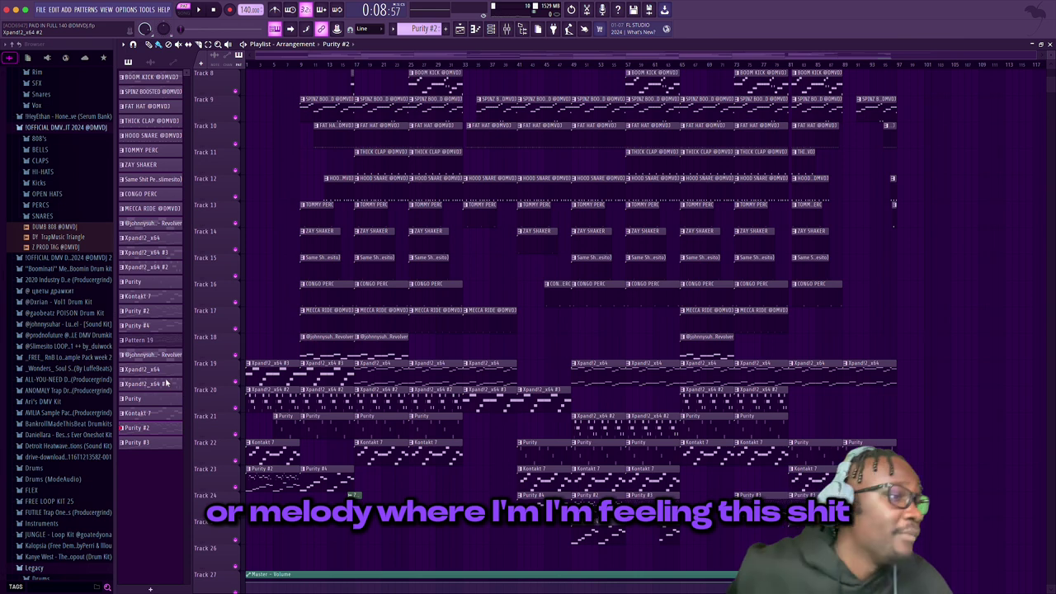
{"action": "left_click", "coordinate": [162, 313]}
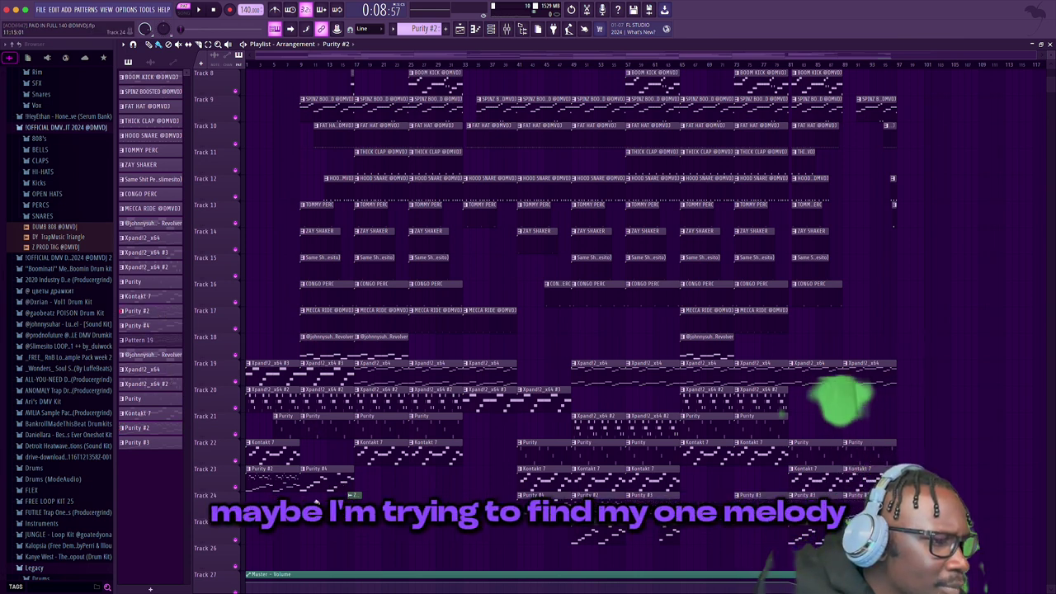
{"action": "left_click", "coordinate": [201, 8]}
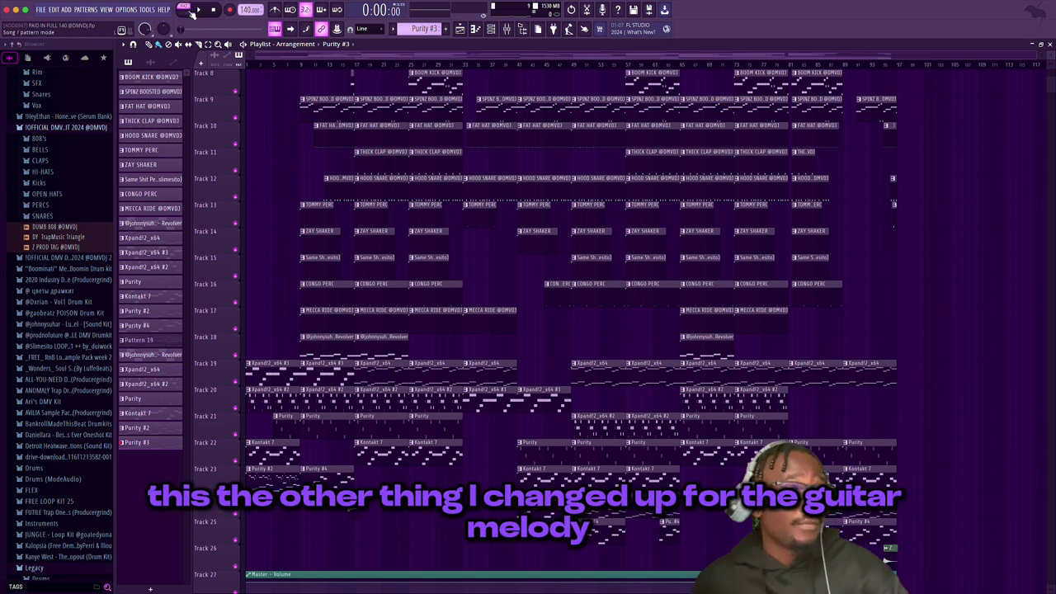
Open the Purity #3 pattern's Purity #2 notes in the piano roll and play the melody through.
{"action": "left_click", "coordinate": [491, 29]}
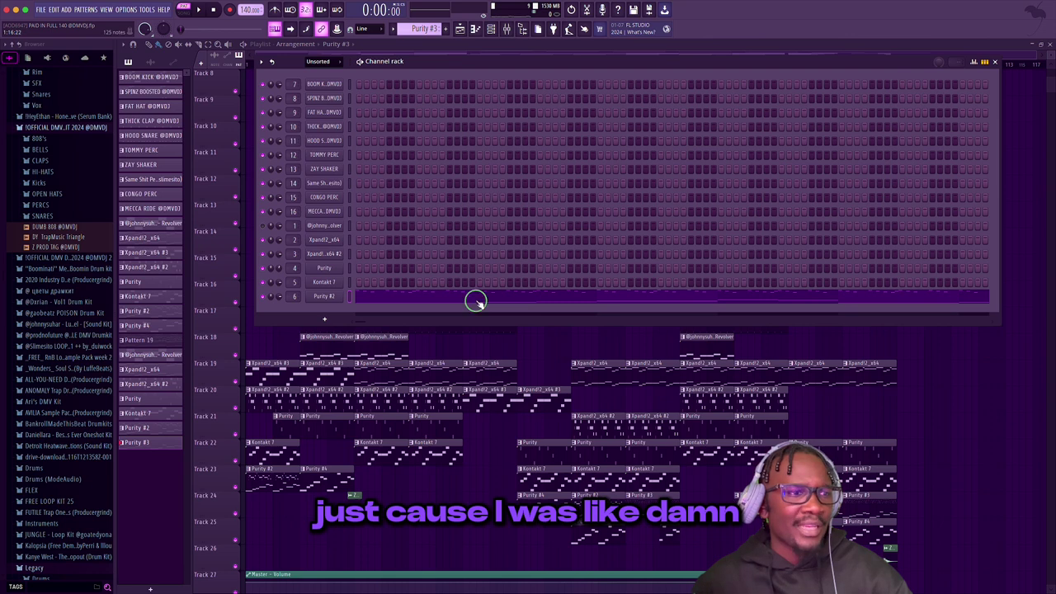
{"action": "left_click", "coordinate": [475, 300]}
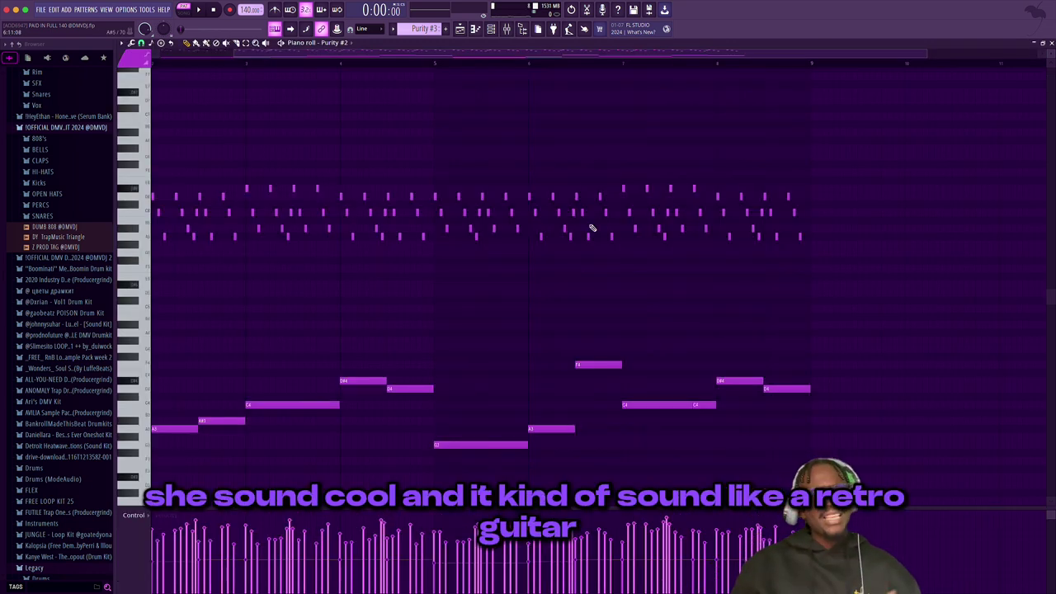
{"action": "scroll", "coordinate": [596, 248], "scroll_direction": "down", "scroll_amount": 2}
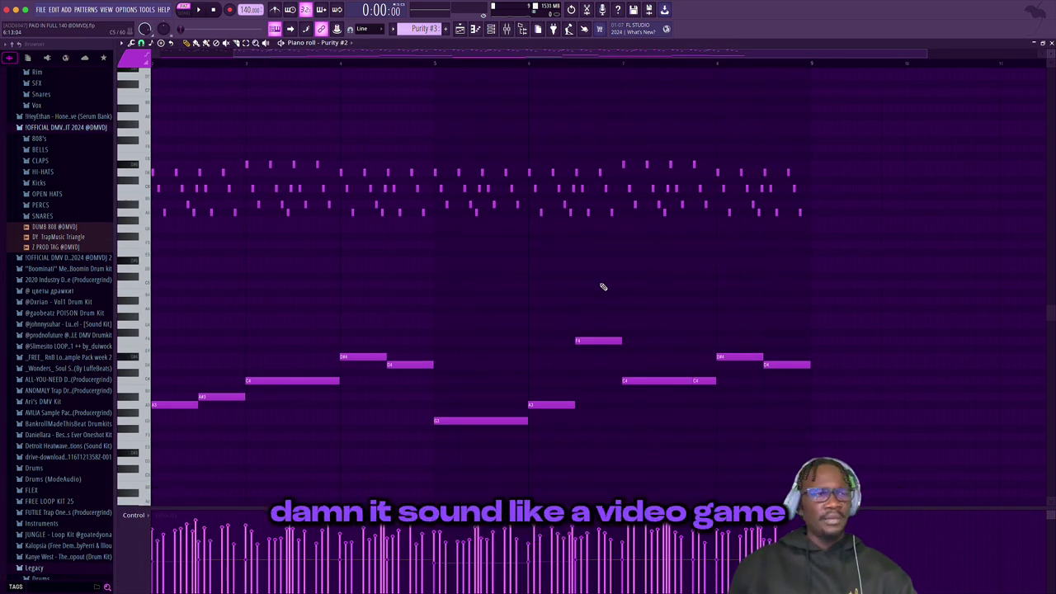
{"action": "key", "text": "space"}
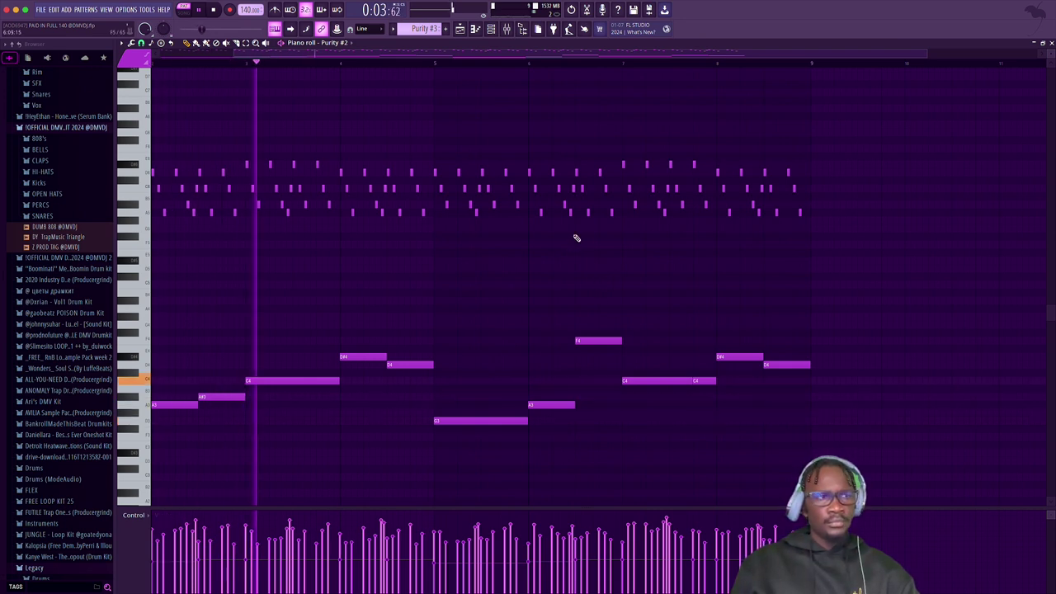
{"action": "scroll", "coordinate": [295, 63], "scroll_direction": "left", "scroll_amount": 1}
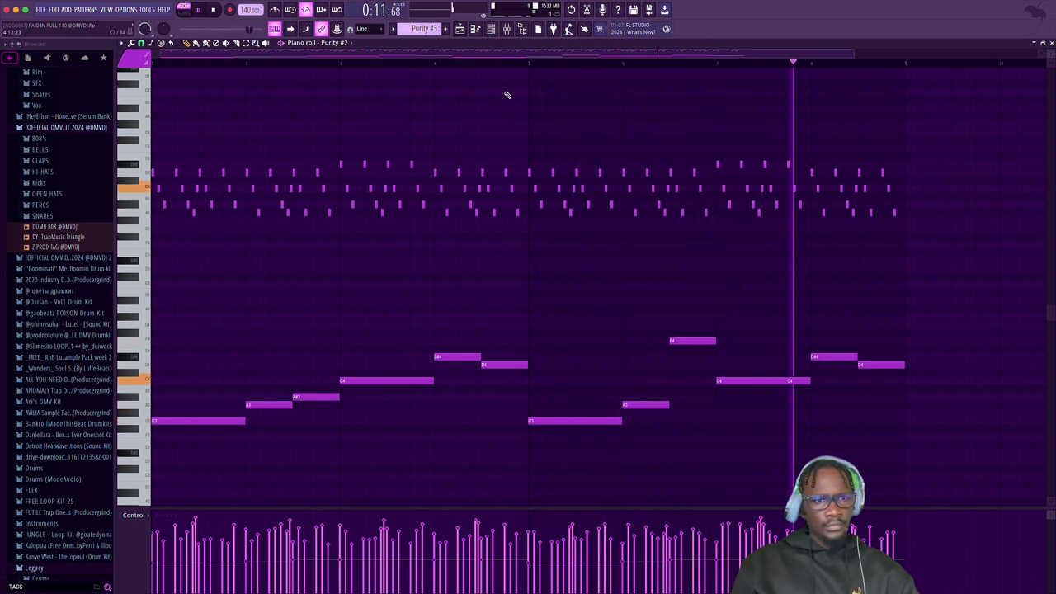
{"action": "key", "text": "space"}
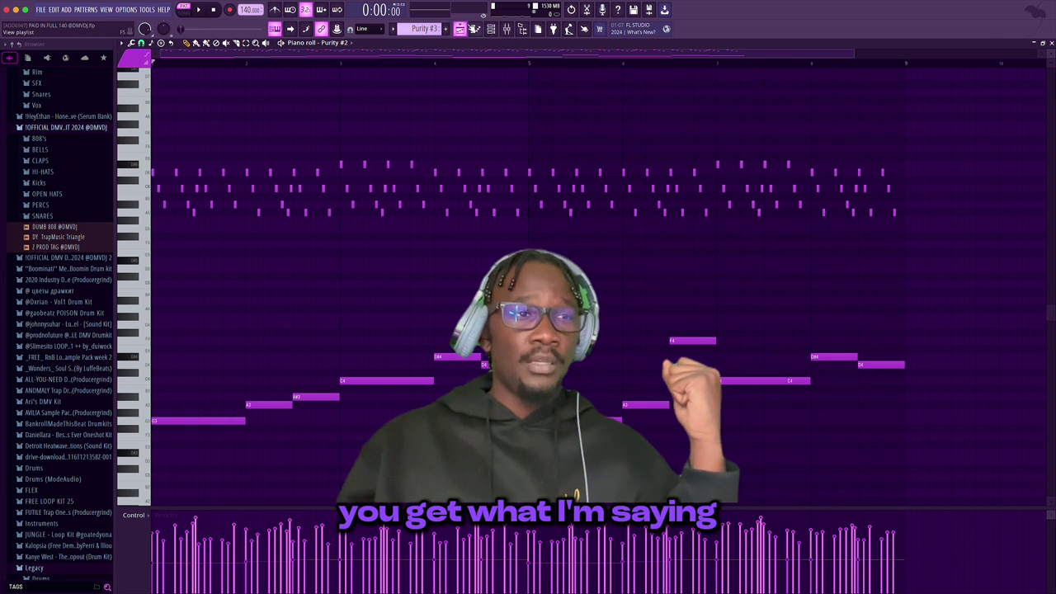
Review the playlist arrangement, the mixer and the channel rack, and return to the playlist.
{"action": "left_click", "coordinate": [460, 29]}
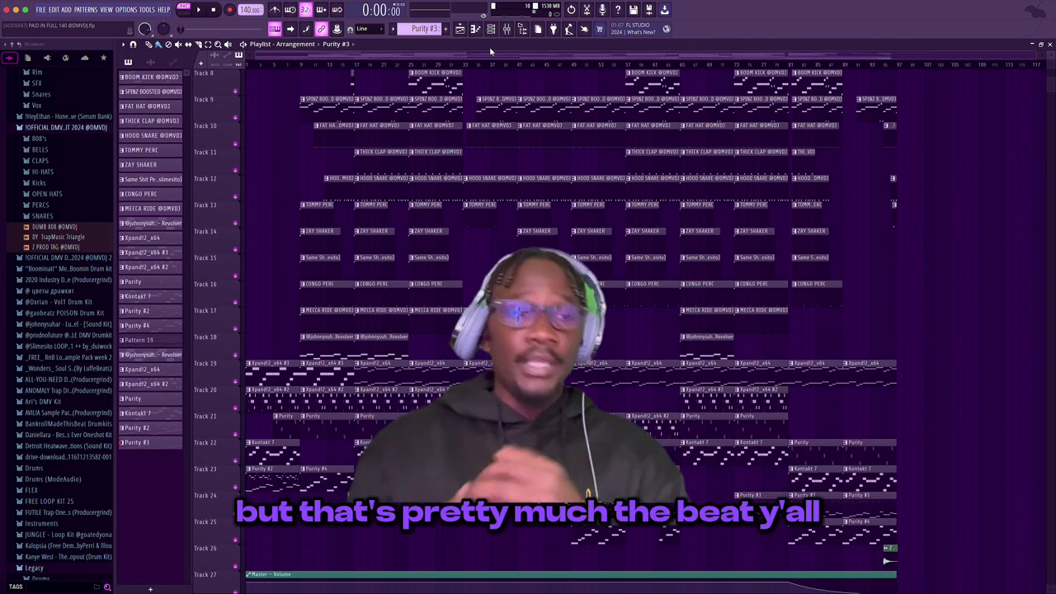
{"action": "left_click", "coordinate": [506, 29]}
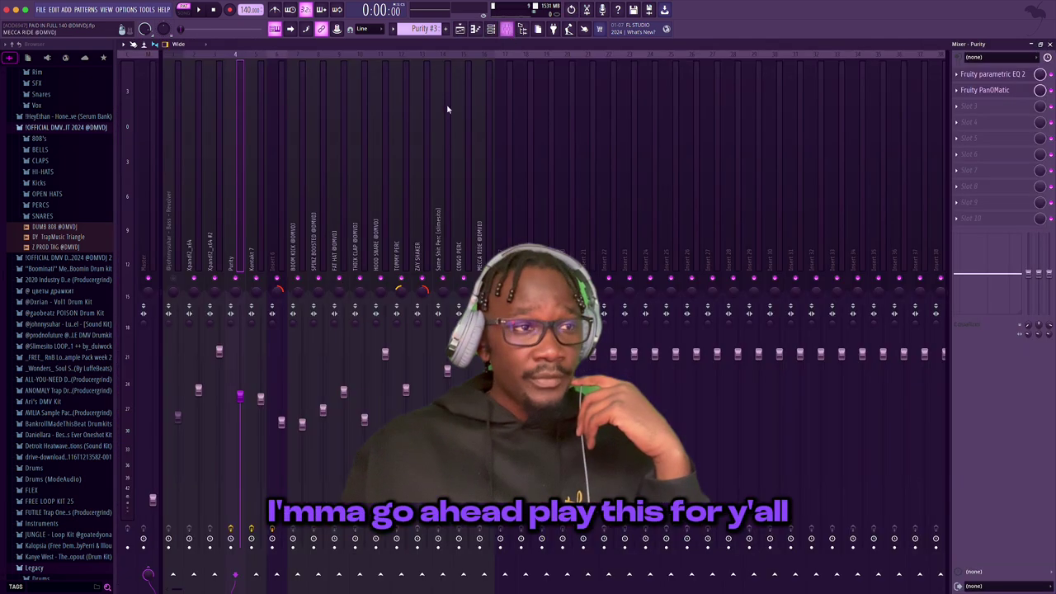
{"action": "left_click", "coordinate": [491, 29]}
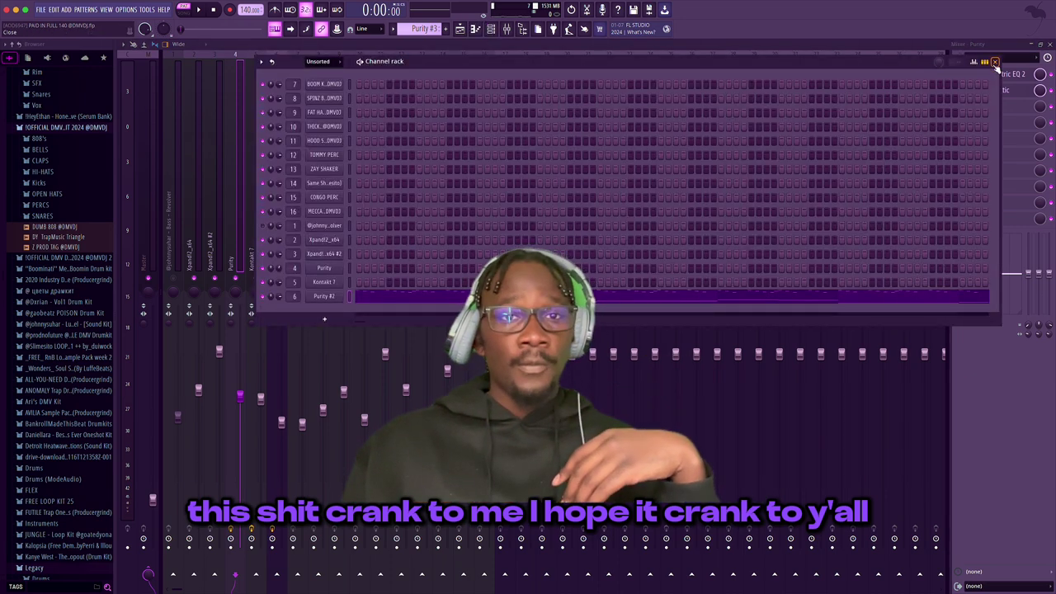
{"action": "left_click", "coordinate": [995, 62]}
{"action": "key", "text": "F5"}
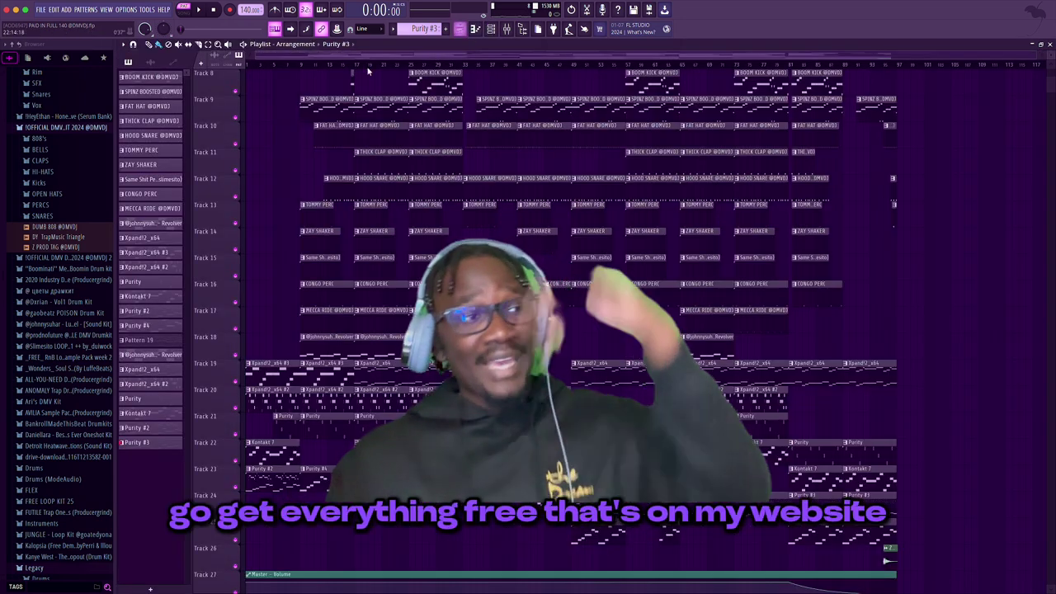